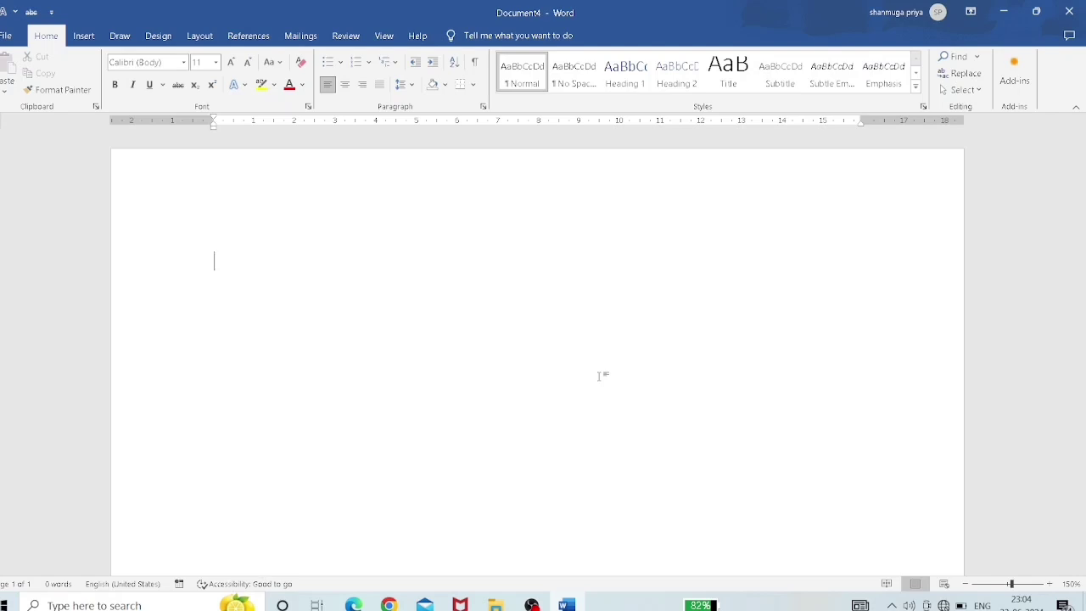
- Draw a rectangle about 3 cm wide and 2.8 cm high near the page's upper right corner
left_click(88, 34)
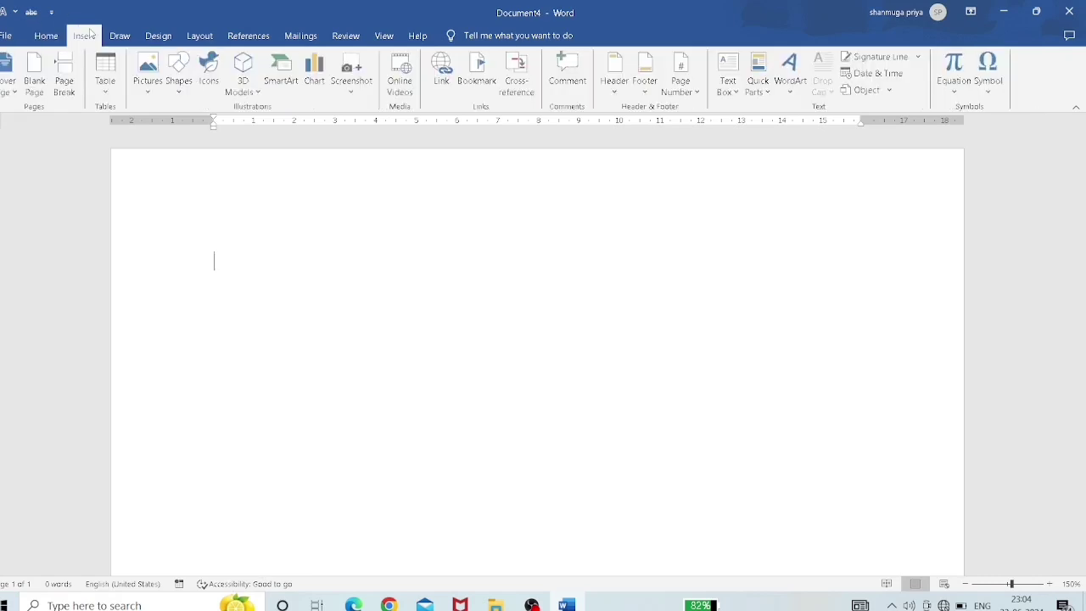
left_click(190, 81)
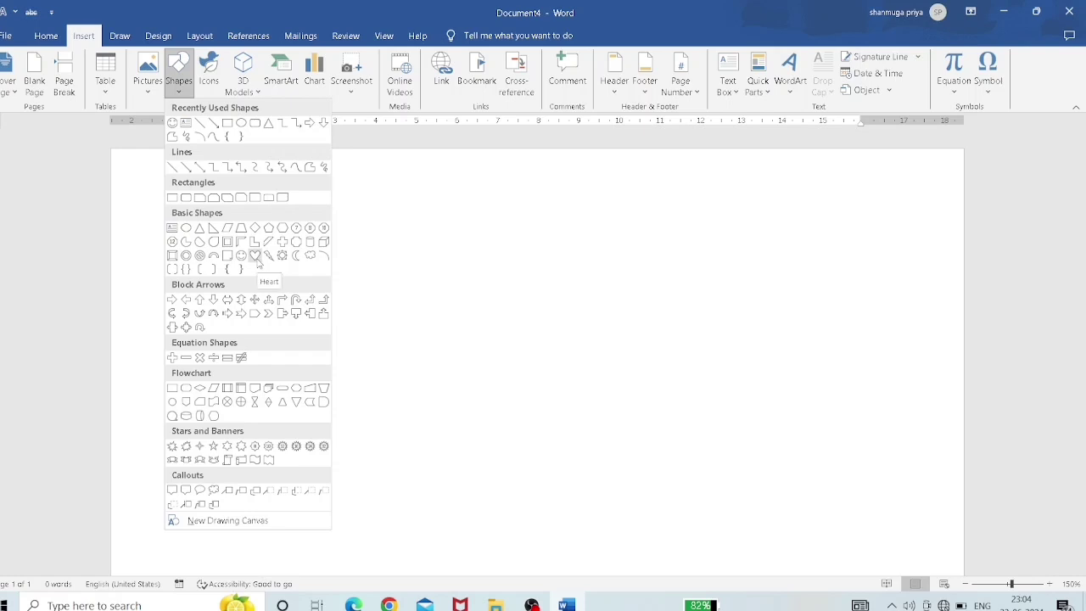
left_click(418, 280)
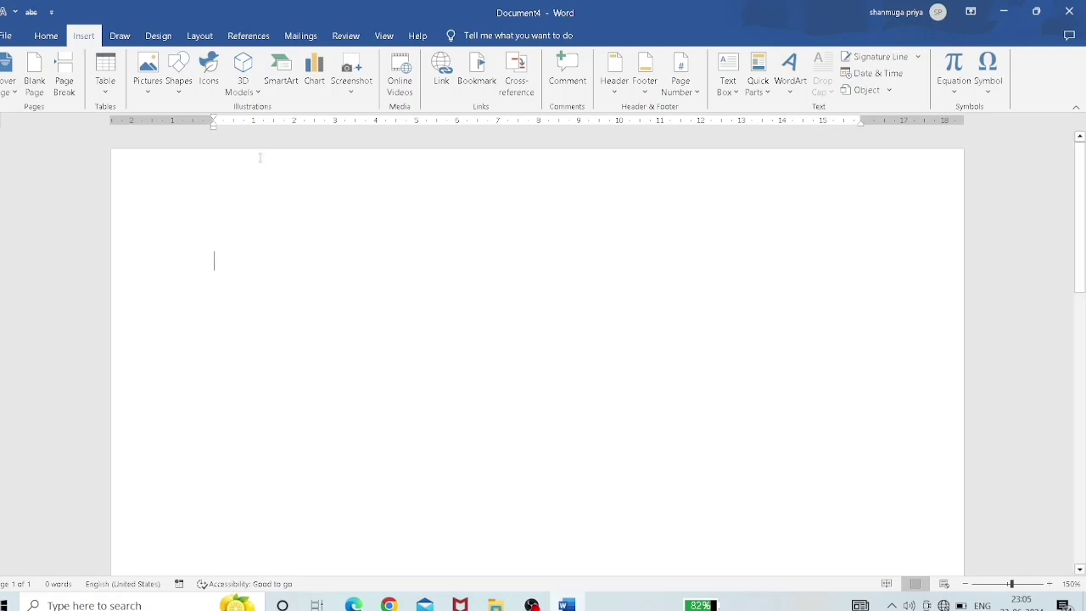
left_click(177, 80)
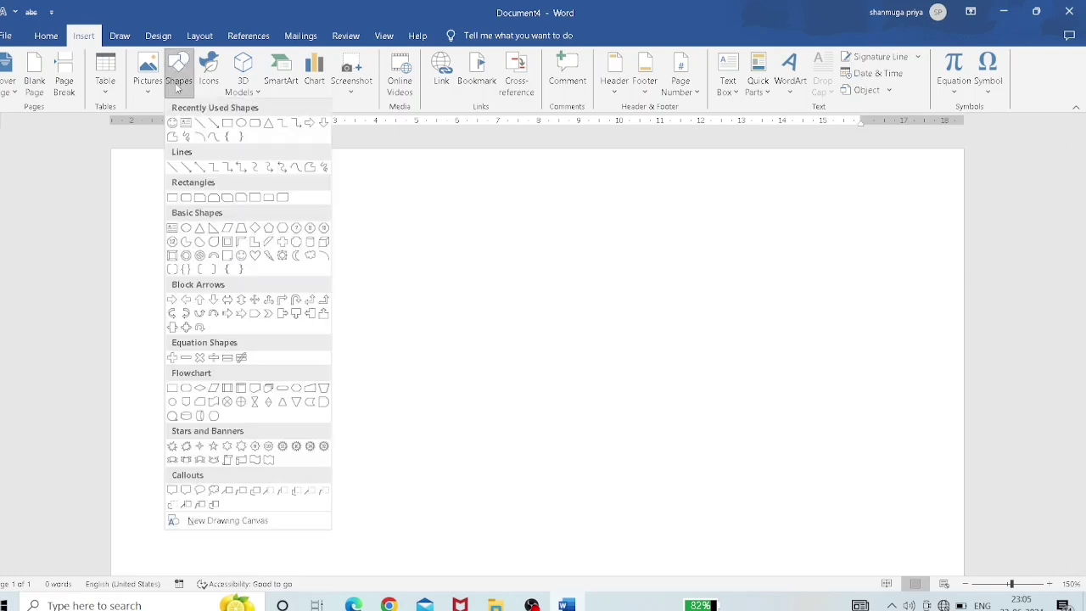
left_click(228, 125)
mouse_move(827, 248)
left_mouse_down()
mouse_move(862, 253)
mouse_move(931, 310)
mouse_move(908, 366)
mouse_move(948, 366)
left_mouse_up()
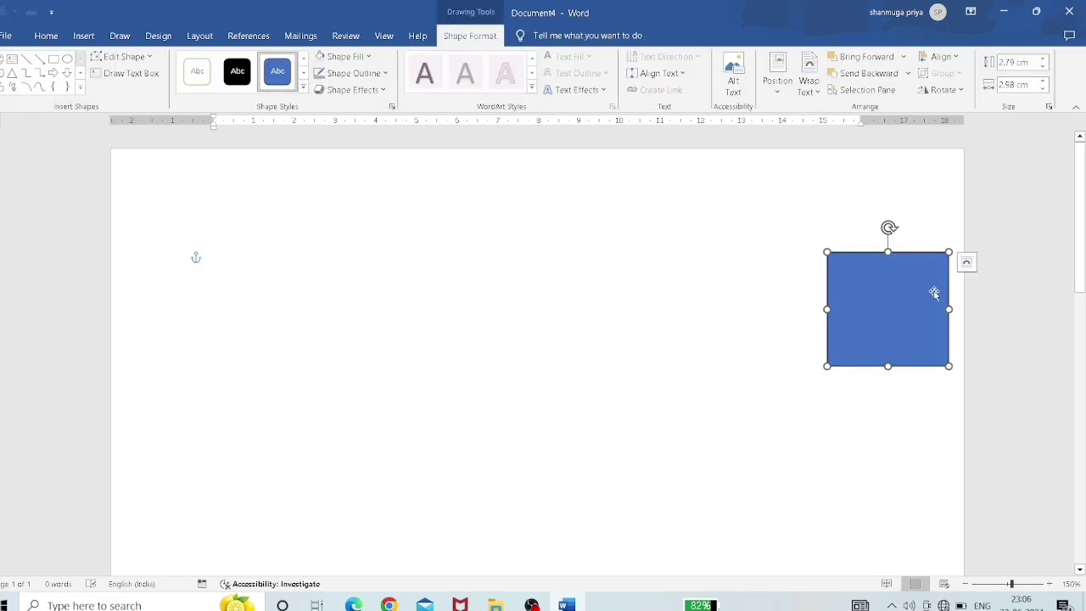
- Add the text "Photo here" inside the rectangle
right_click(881, 313)
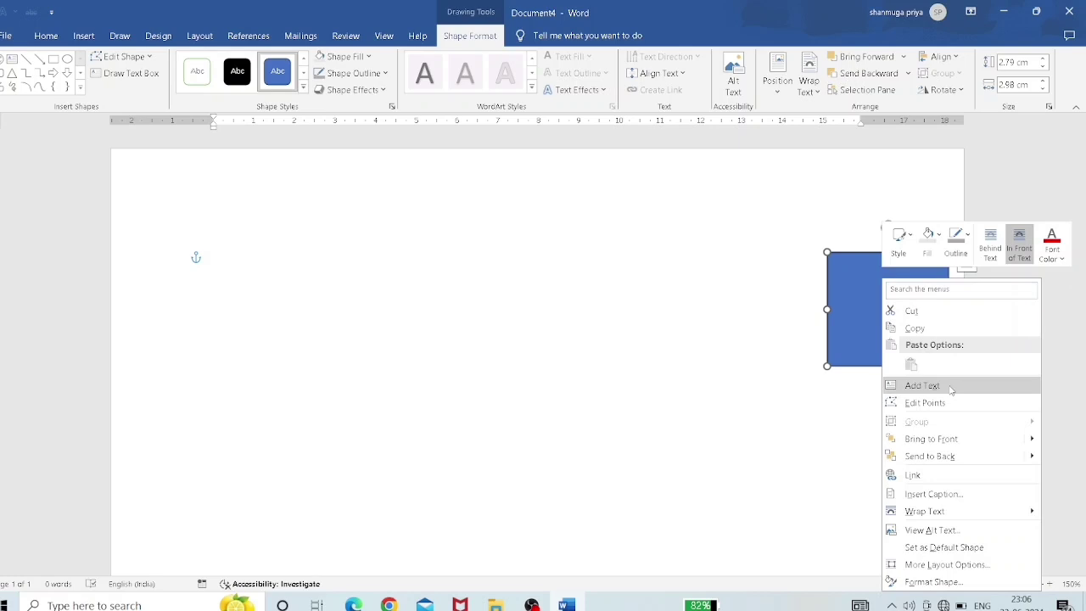
left_click(922, 386)
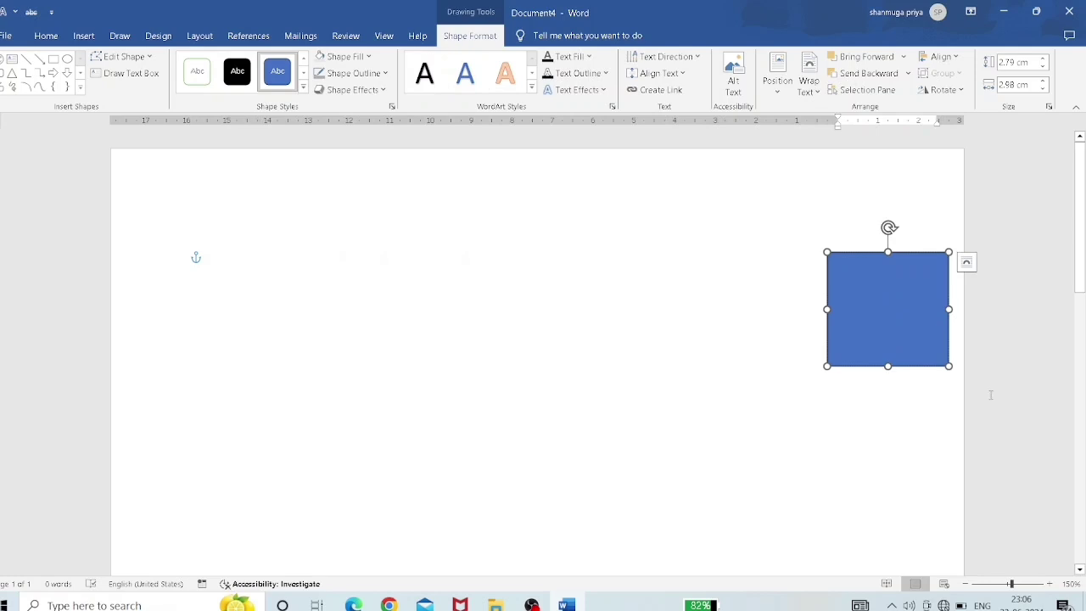
type("photo")
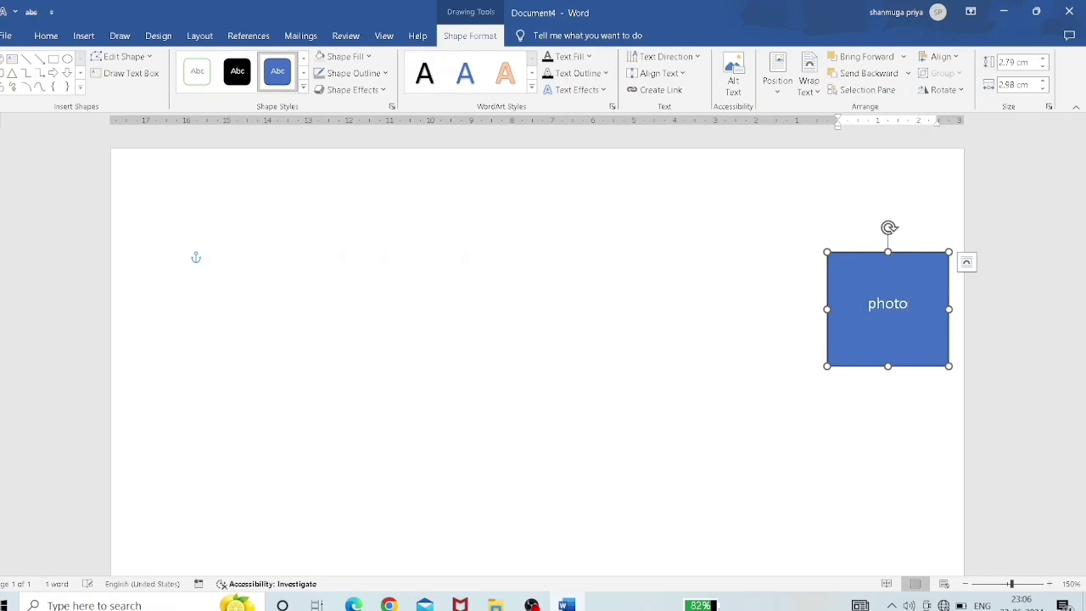
type(" here")
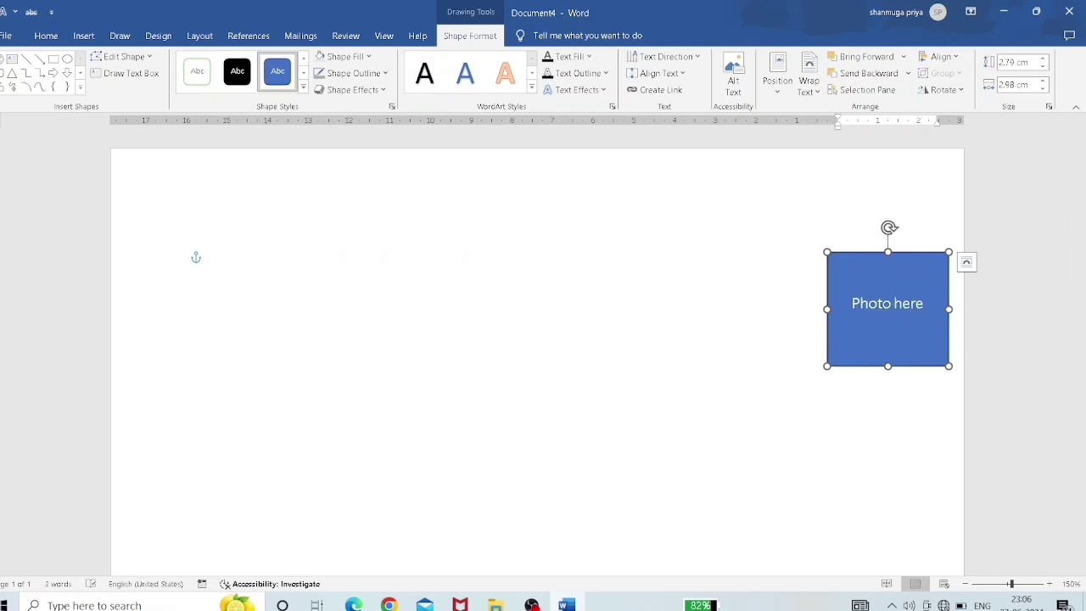
- Change the font colour of the "Photo here" text to black
key("ctrl+a")
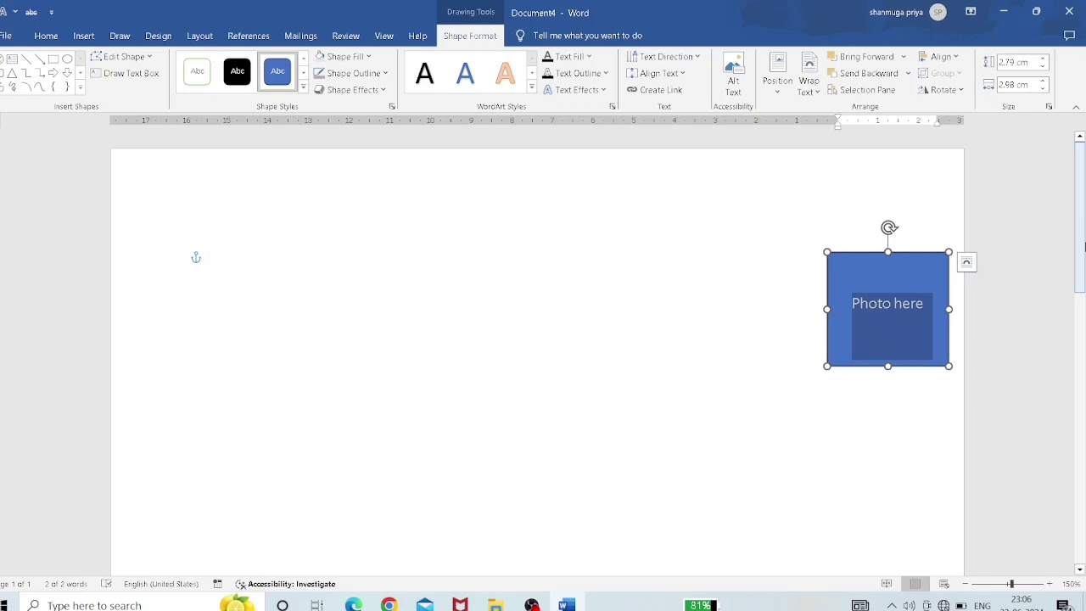
left_click(862, 280)
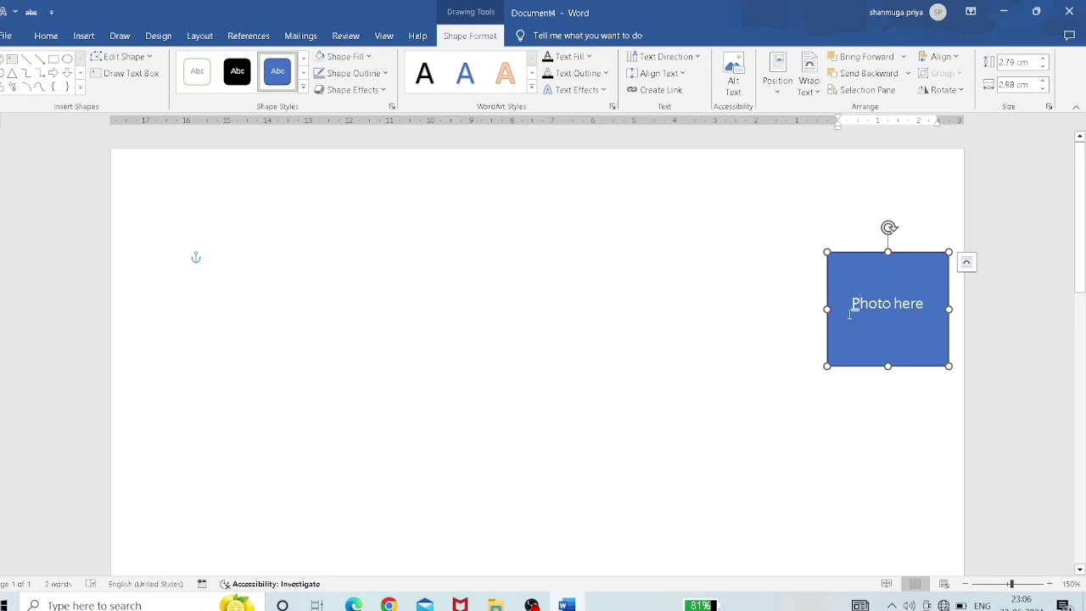
left_click_drag(853, 303, 931, 356)
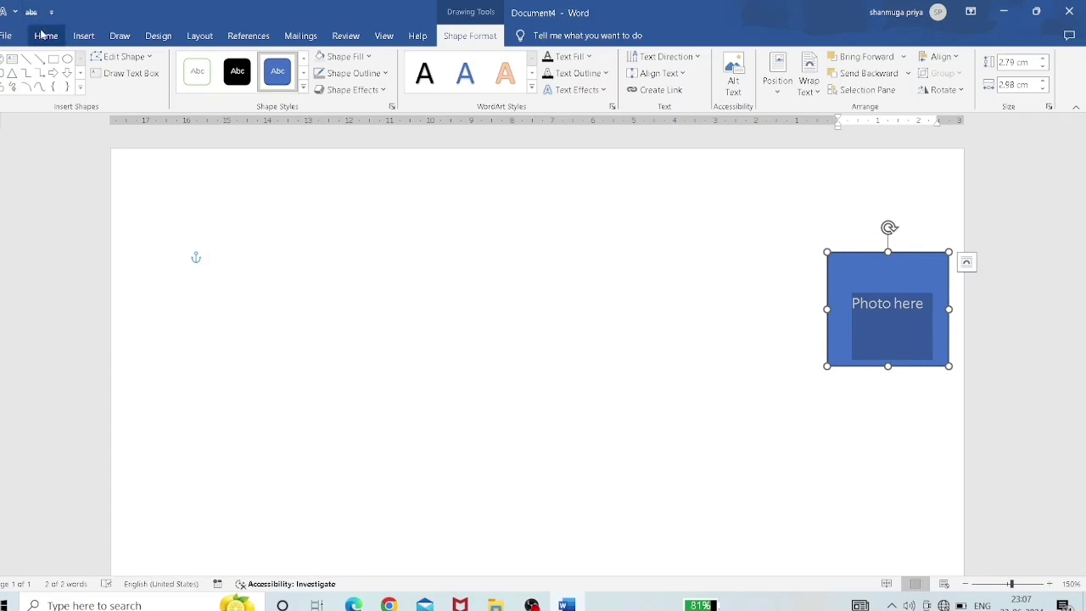
left_click(45, 35)
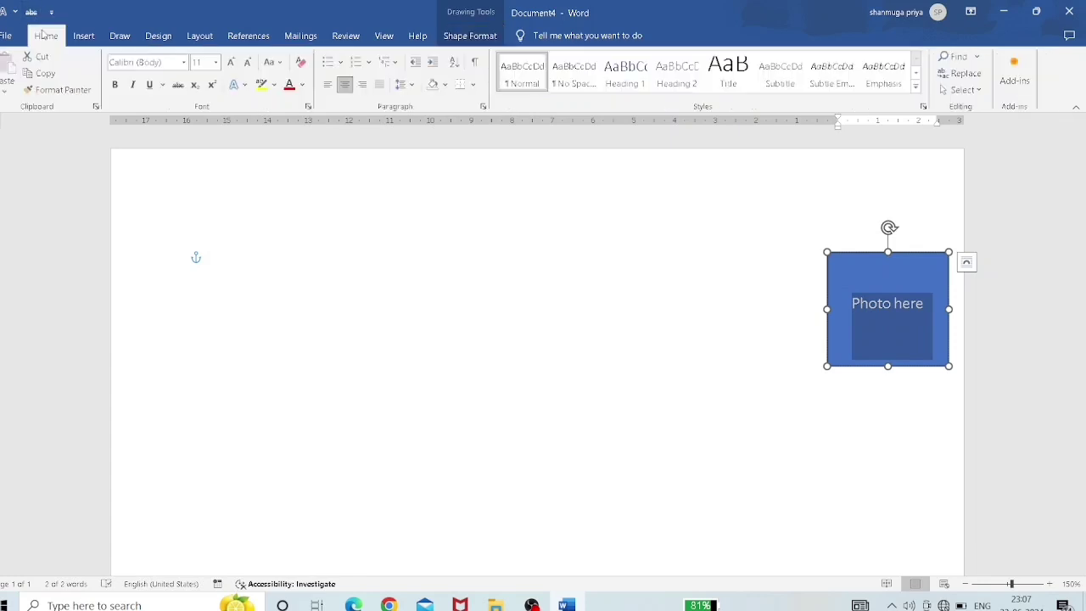
left_click(301, 85)
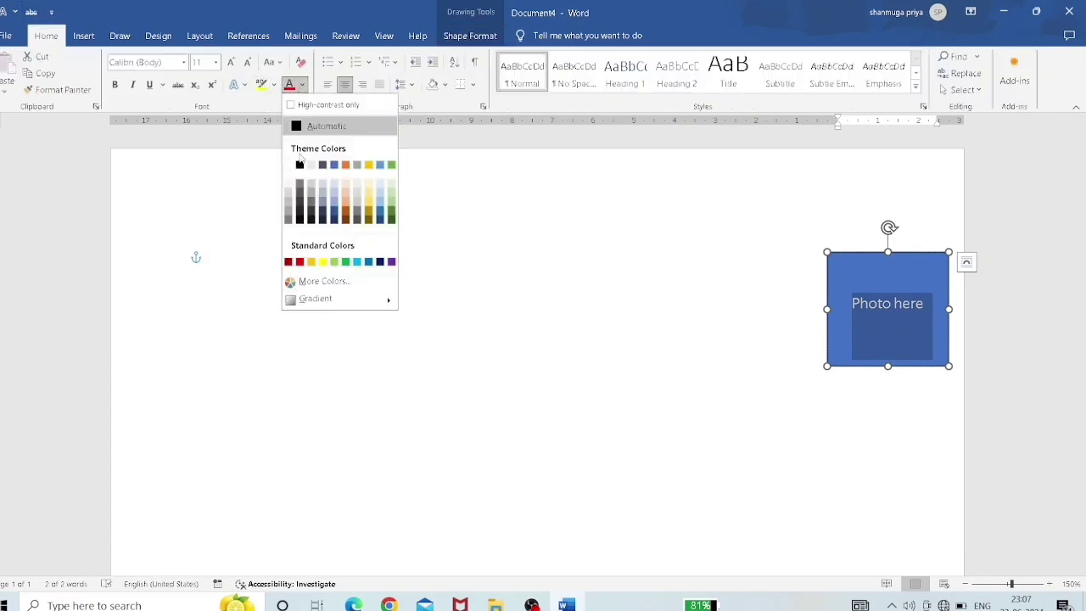
left_click(300, 164)
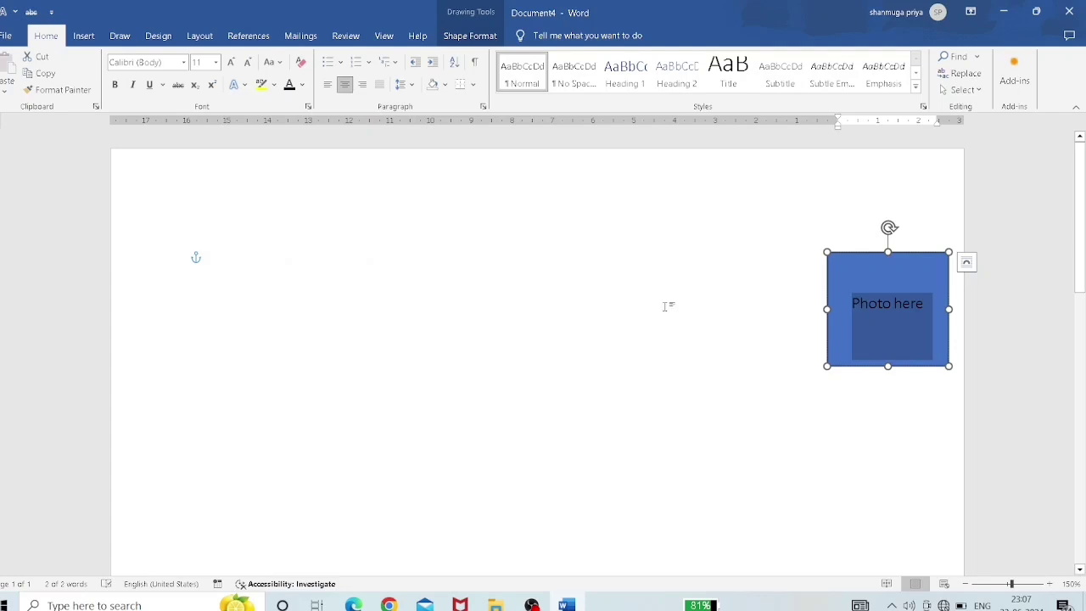
left_click(778, 376)
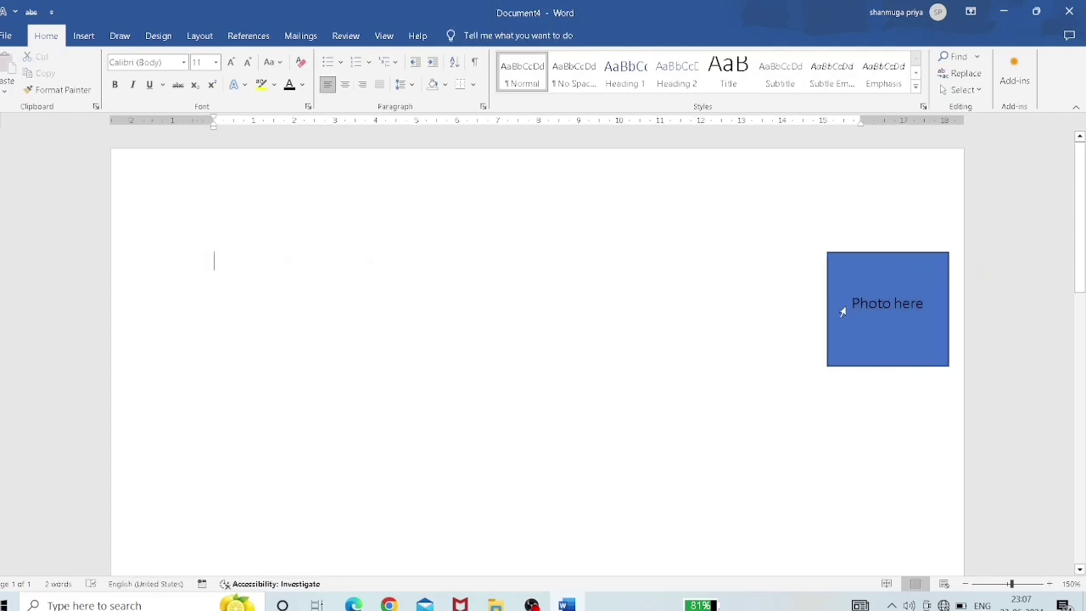
- Set the "Photo here" rectangle to no fill and give it a black outline
left_click(881, 268)
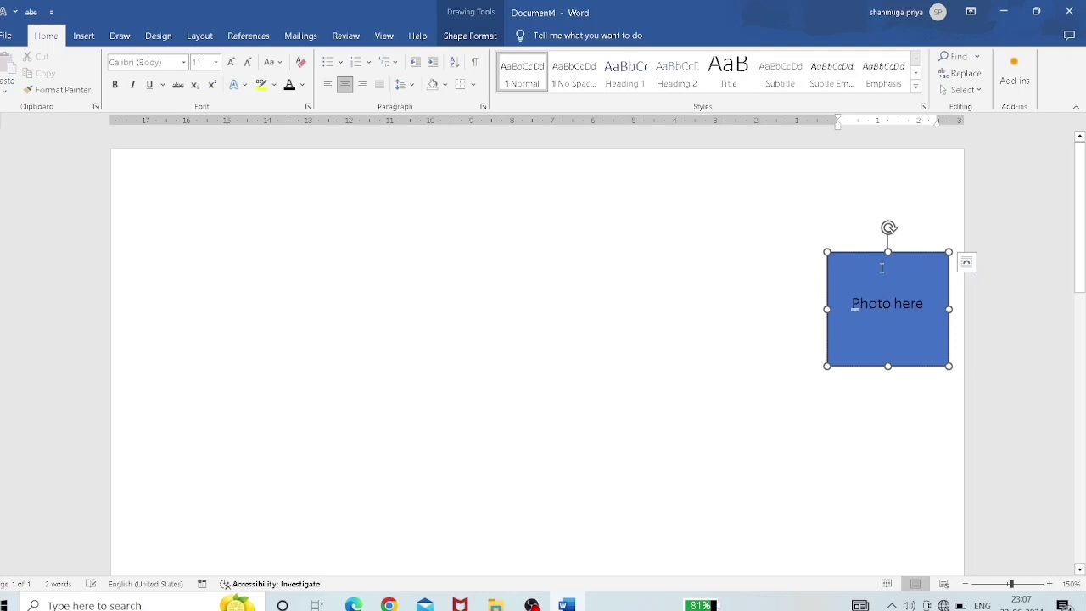
left_click(483, 39)
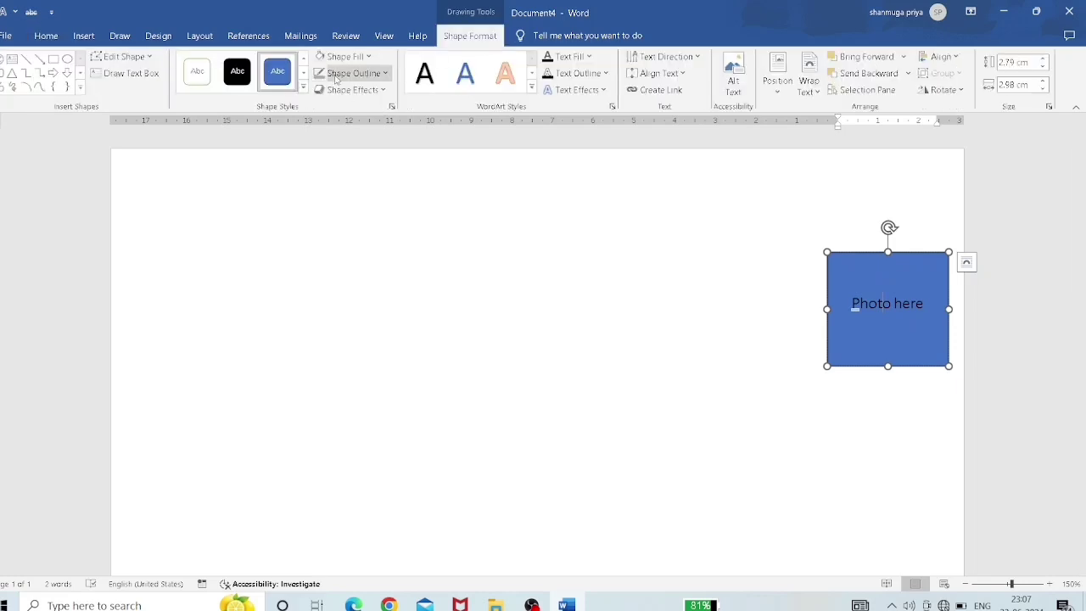
left_click(368, 56)
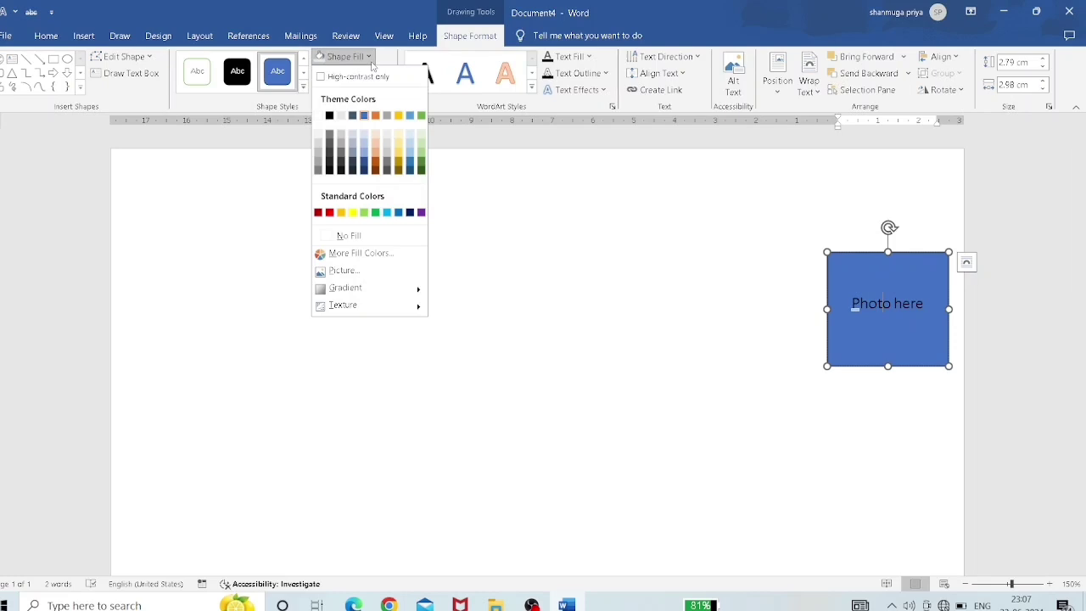
left_click(363, 244)
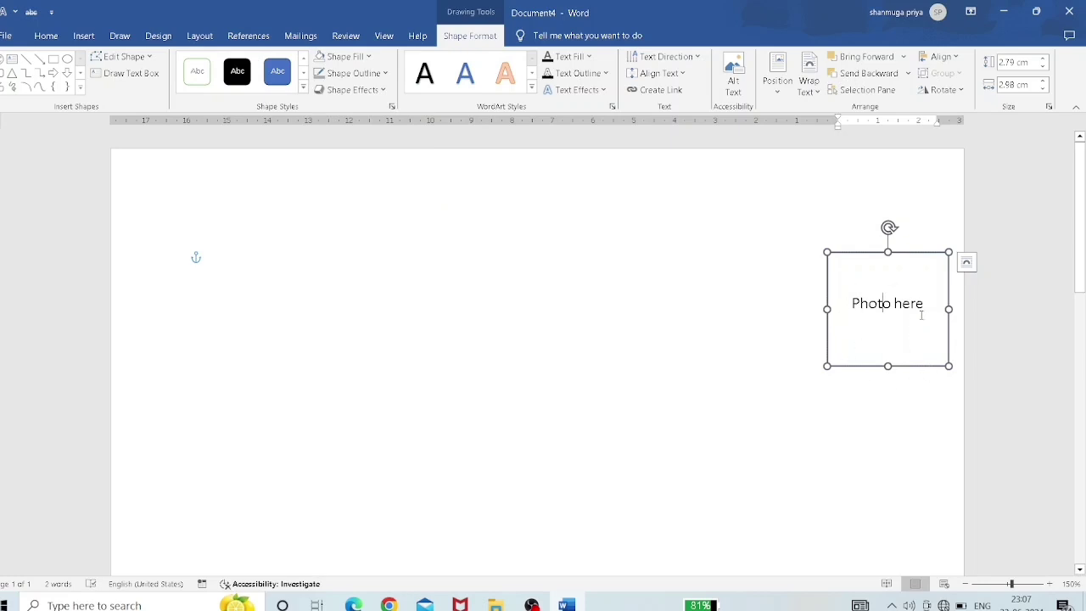
left_click(386, 73)
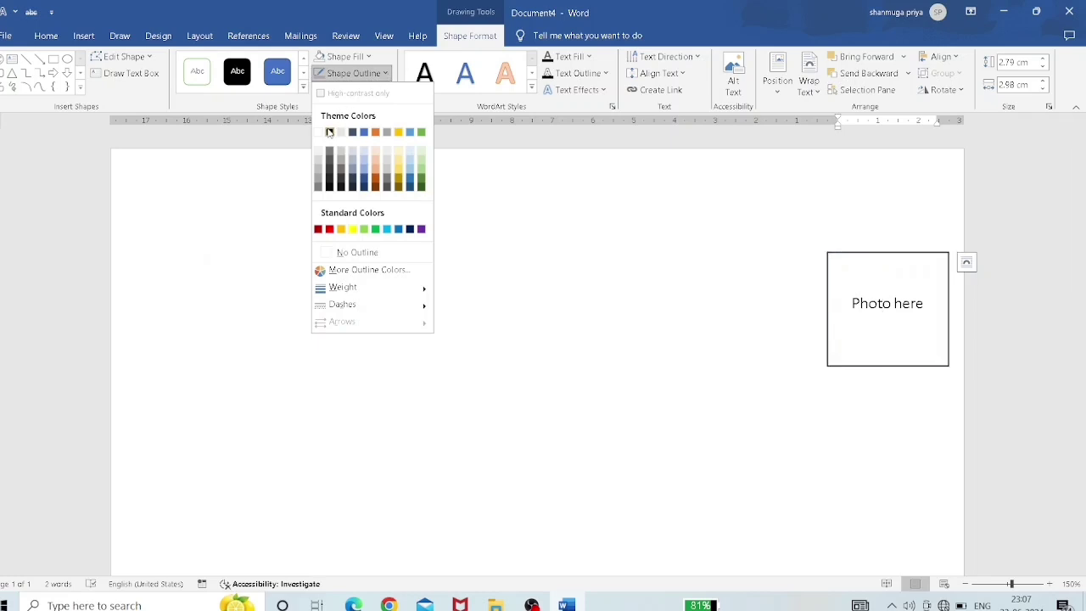
left_click(329, 132)
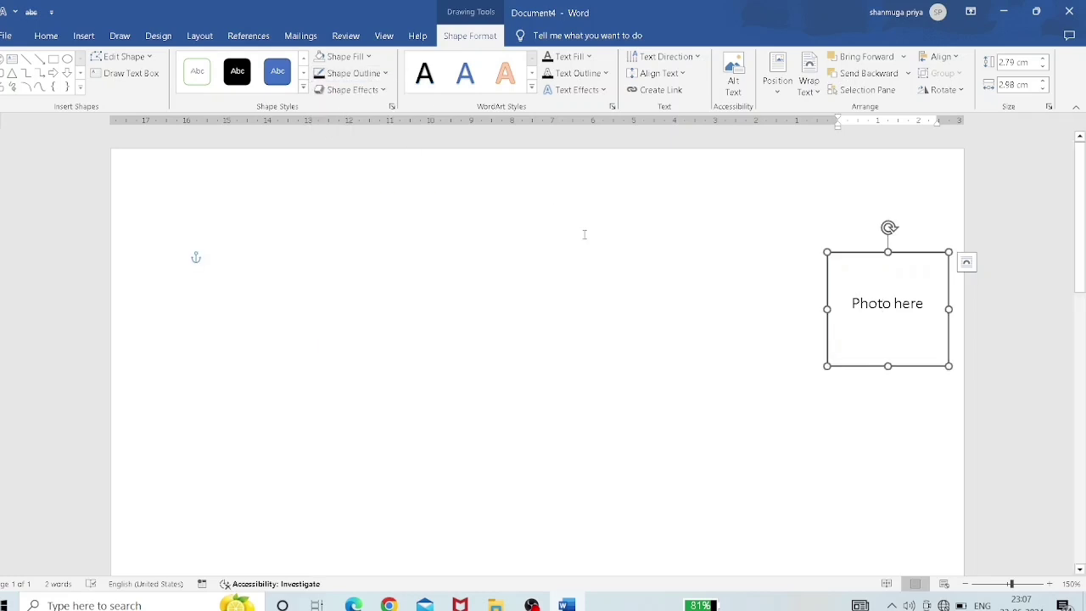
left_click(767, 356)
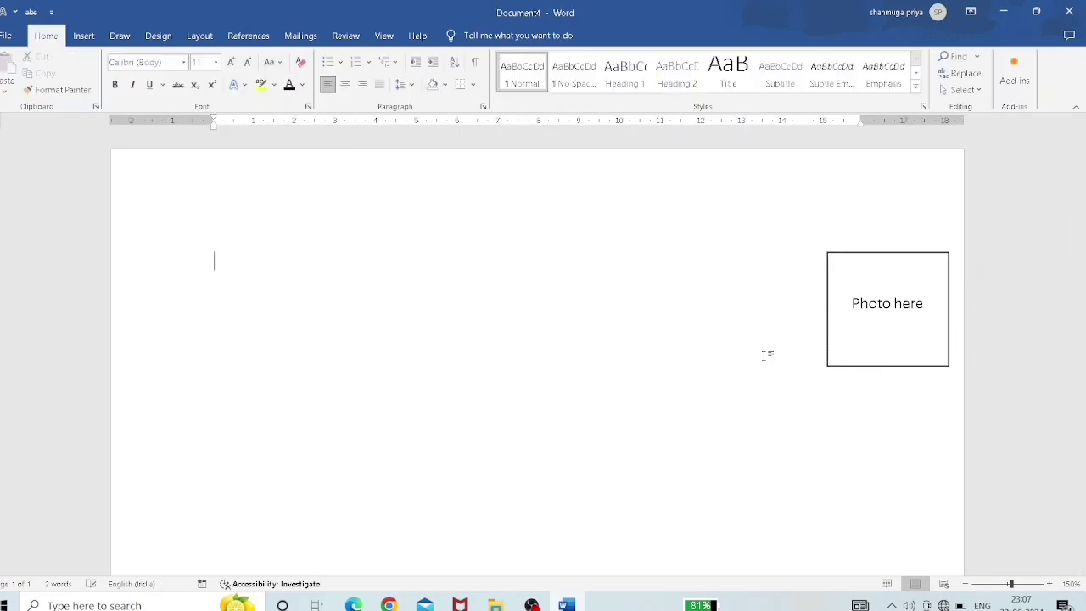
- Draw a smiley face shape about 3 cm wide and 2.4 cm high near the page's upper left corner
left_click(88, 38)
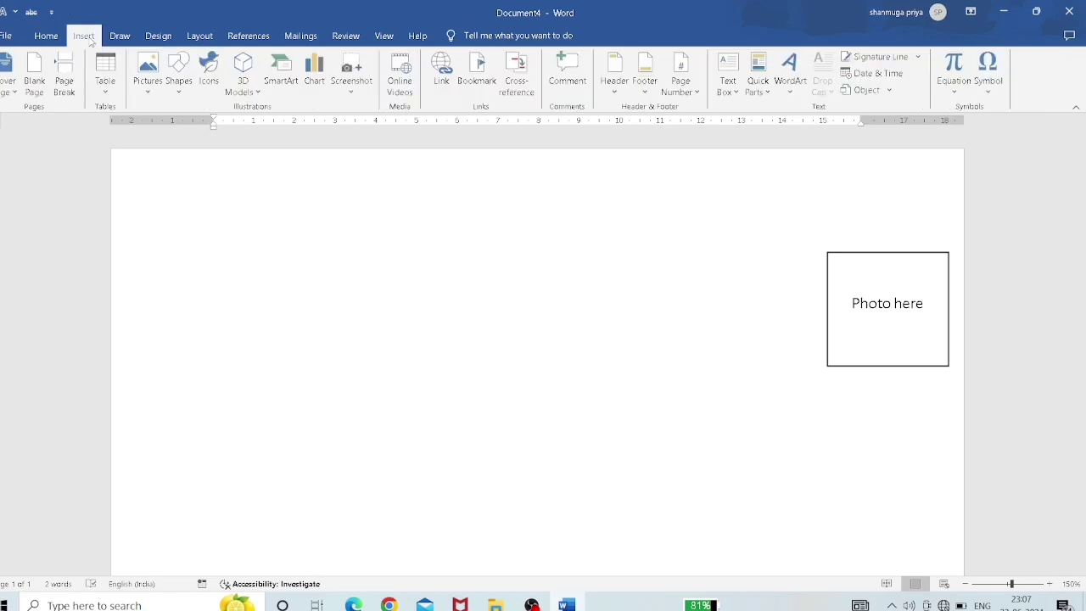
left_click(180, 73)
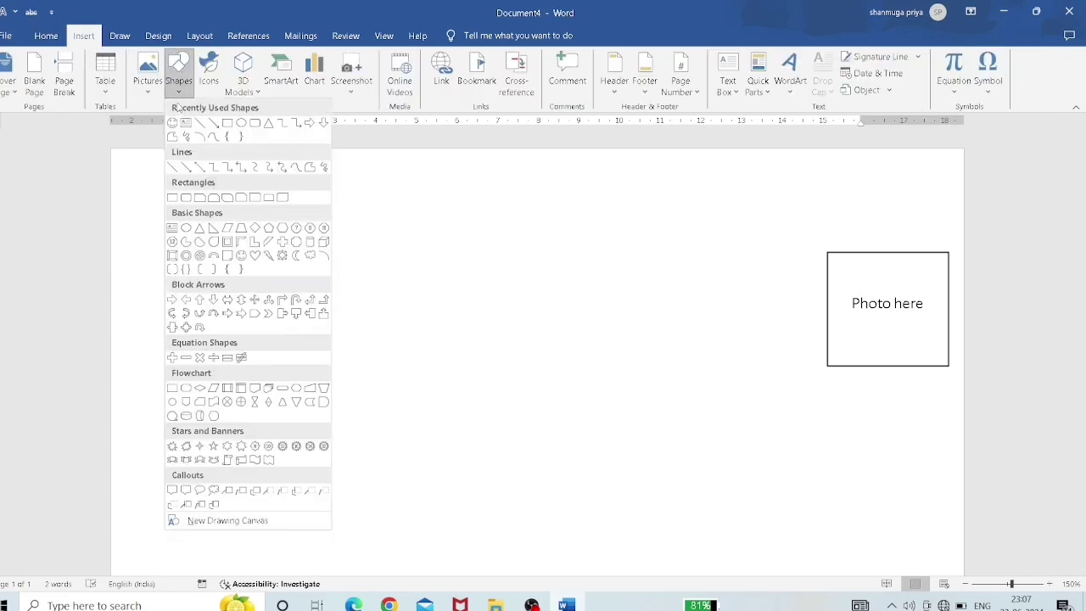
left_click(172, 122)
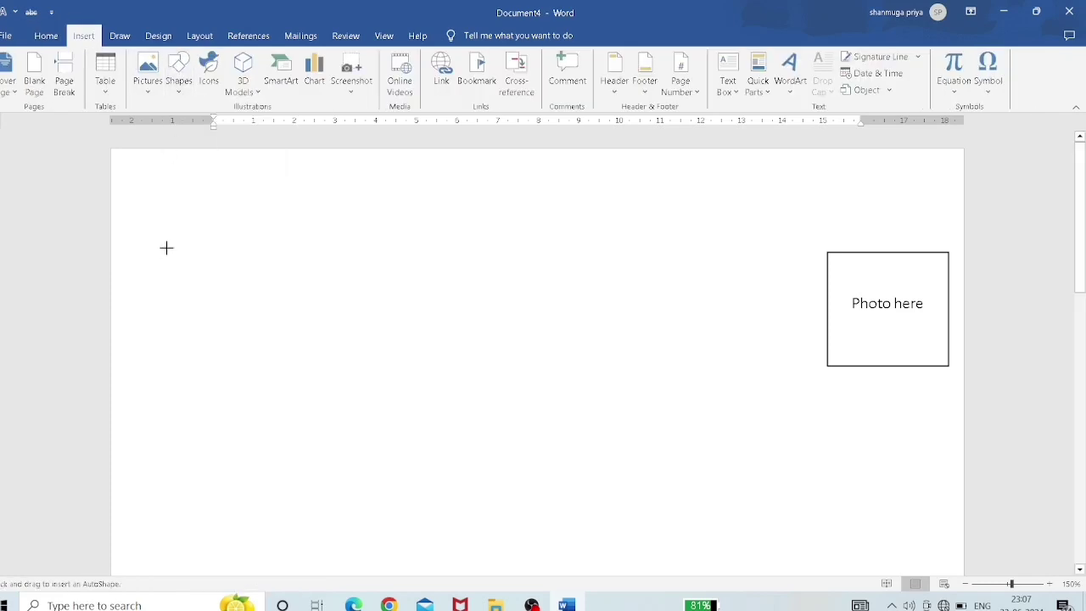
left_click_drag(167, 247, 288, 347)
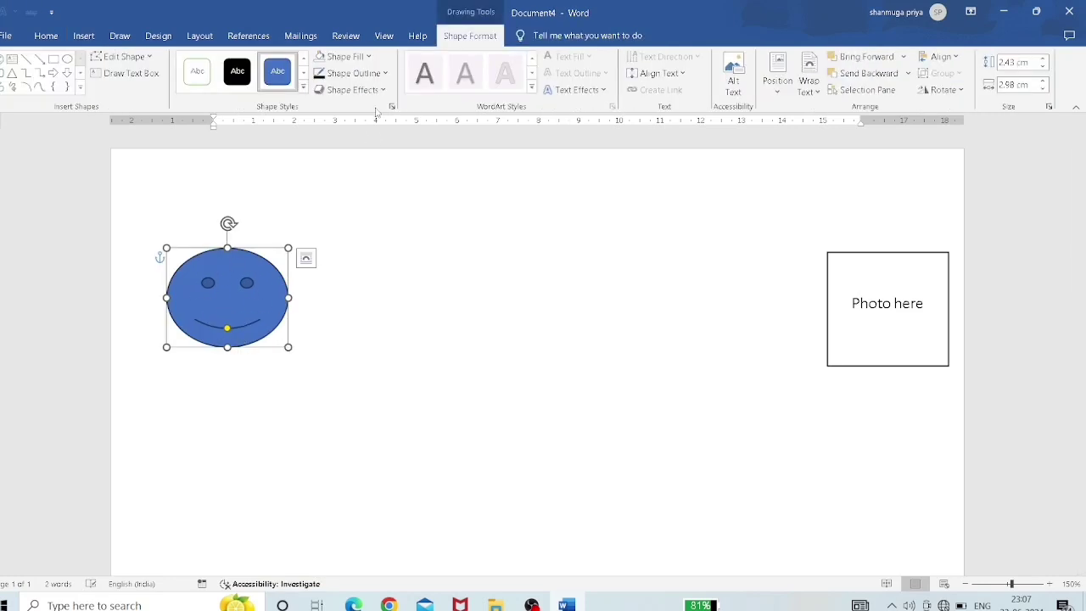
- Fill the smiley face with standard yellow and set its outline to standard red
left_click(369, 57)
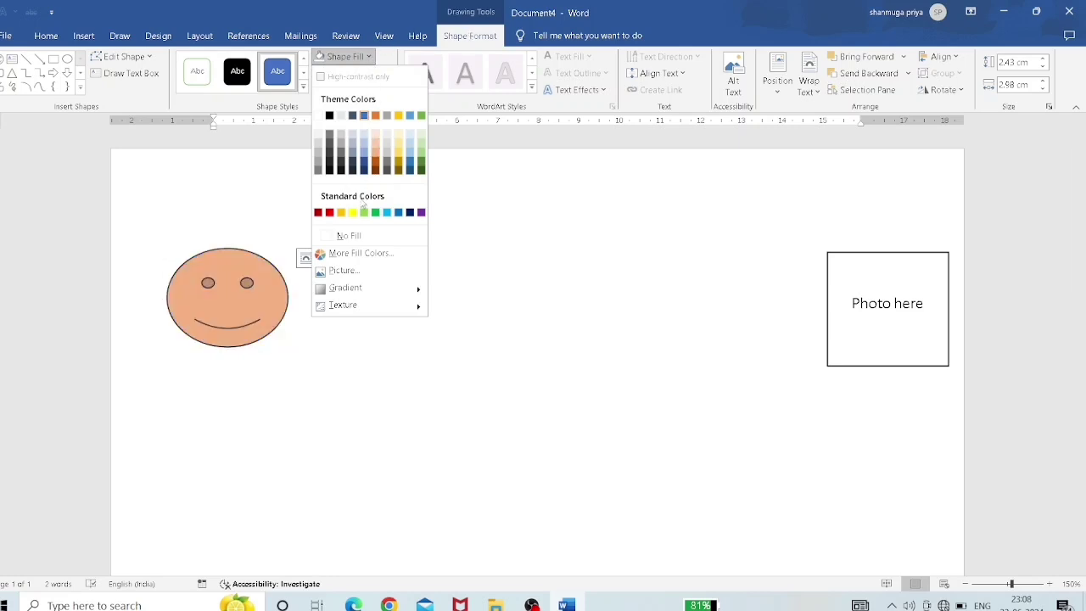
left_click(354, 214)
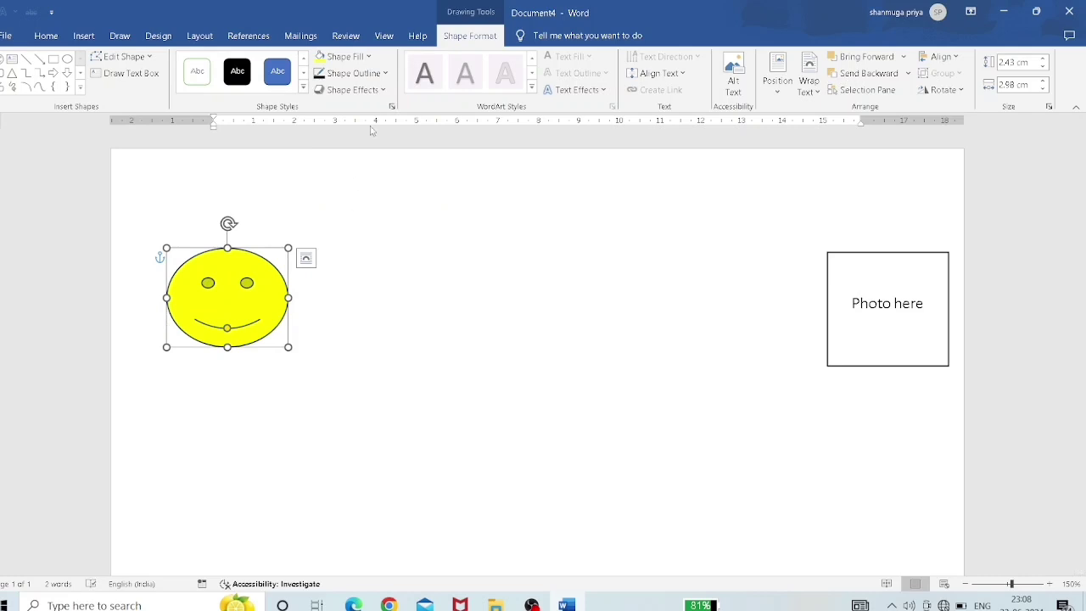
left_click(383, 74)
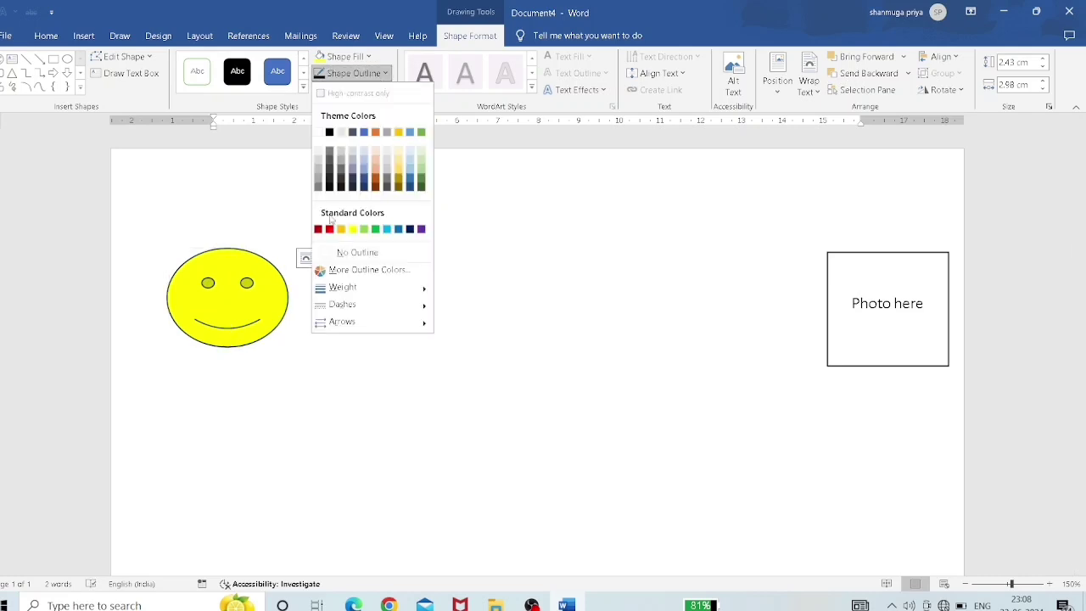
left_click(329, 229)
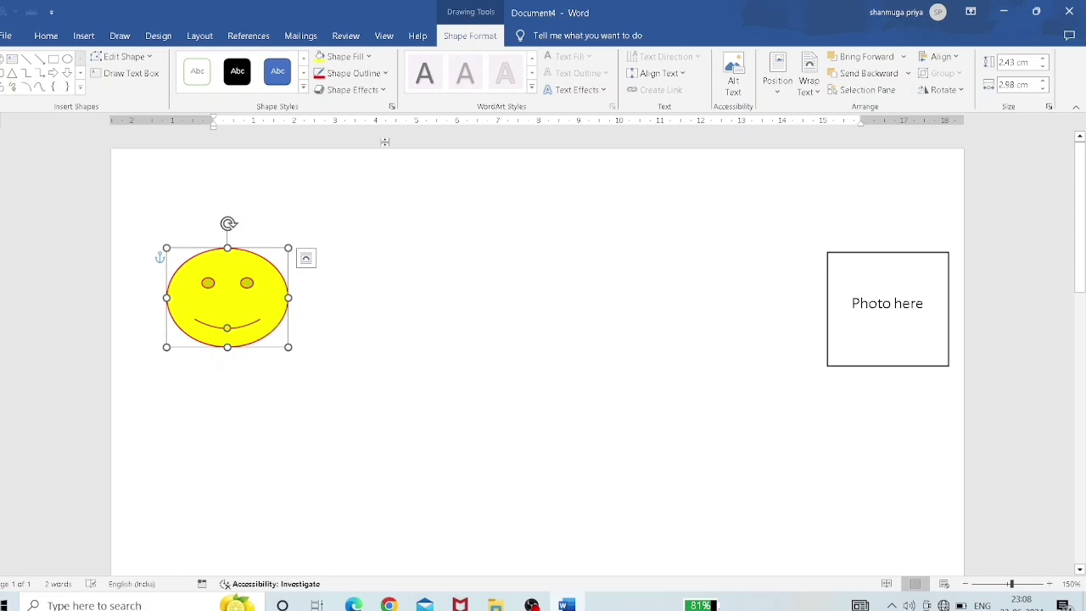
- Apply a perspective shadow to the smiley face that falls below it towards the right
left_click(382, 91)
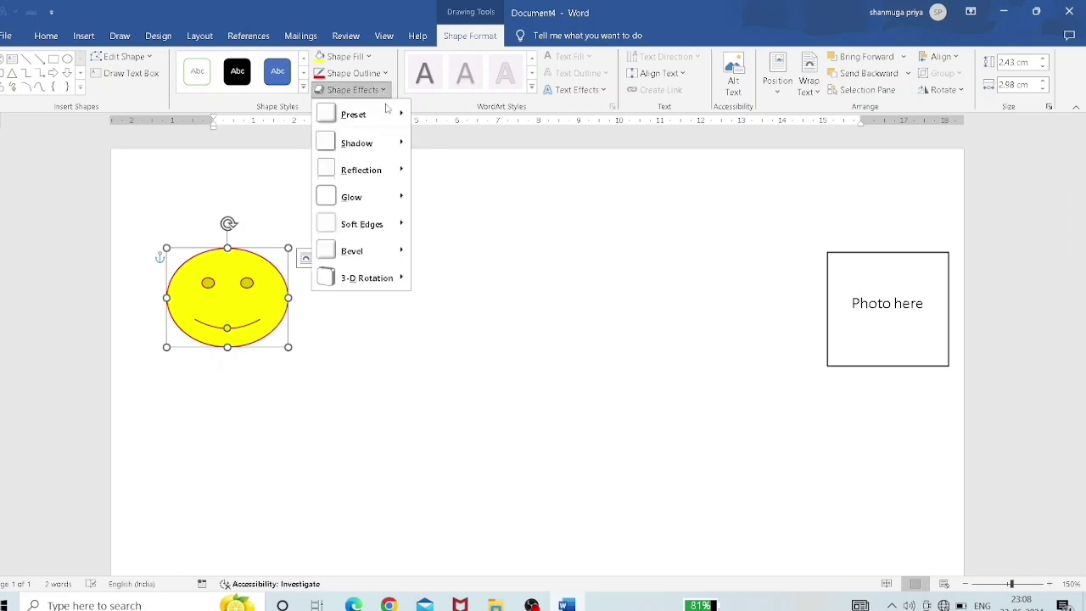
mouse_move(394, 119)
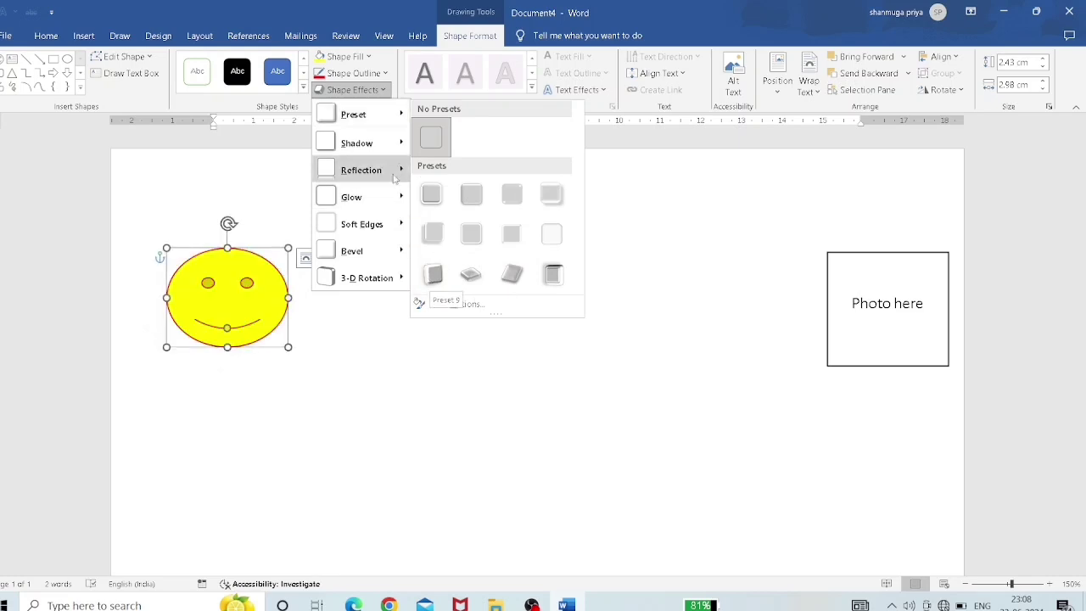
mouse_move(389, 146)
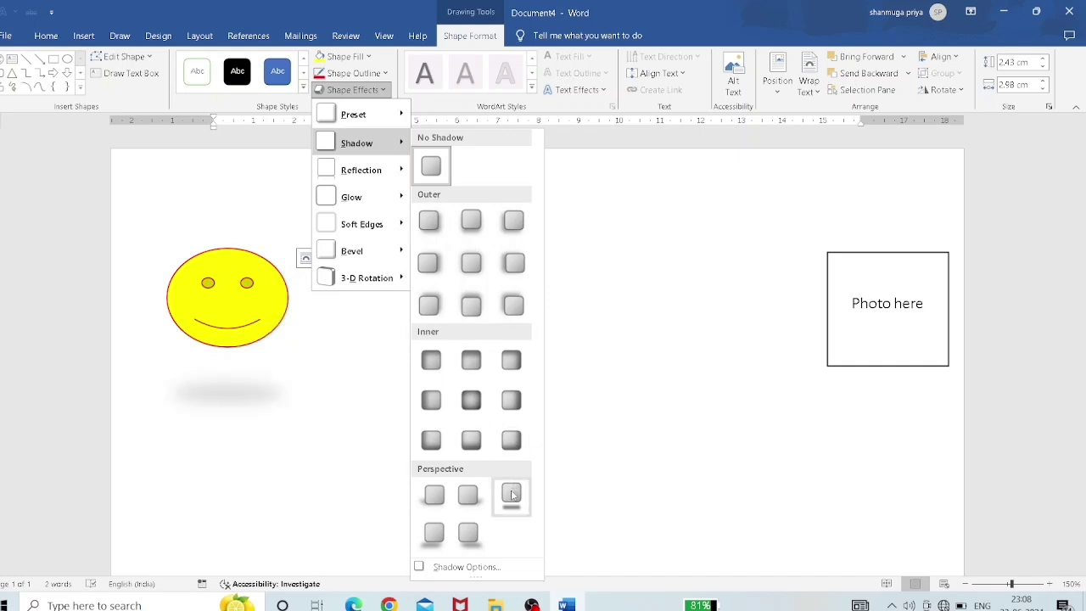
left_click(469, 532)
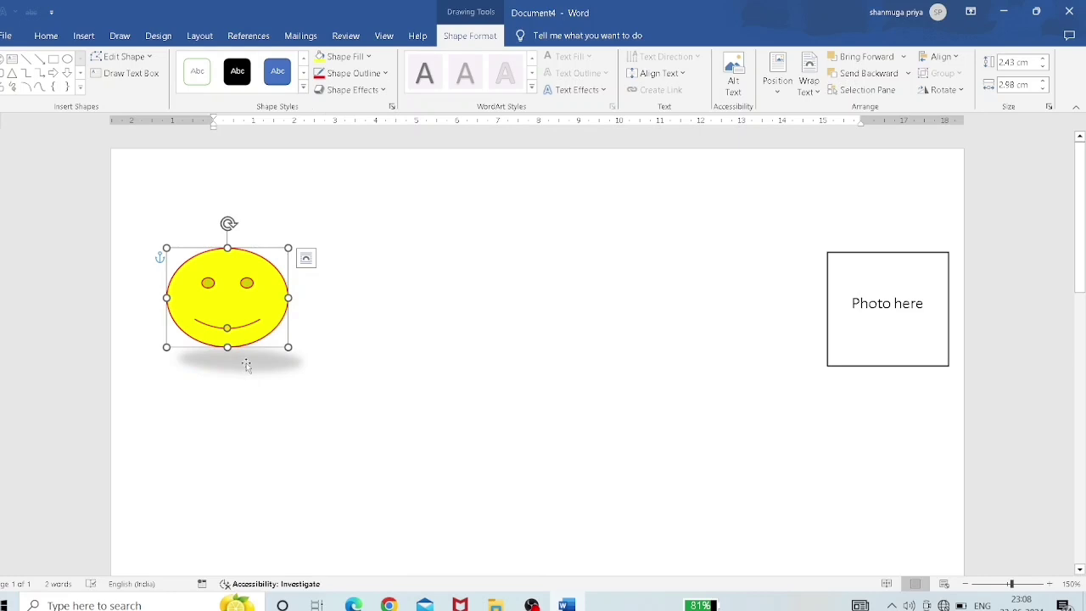
- Change the colour of the smiley face's shadow to standard red
left_click(386, 90)
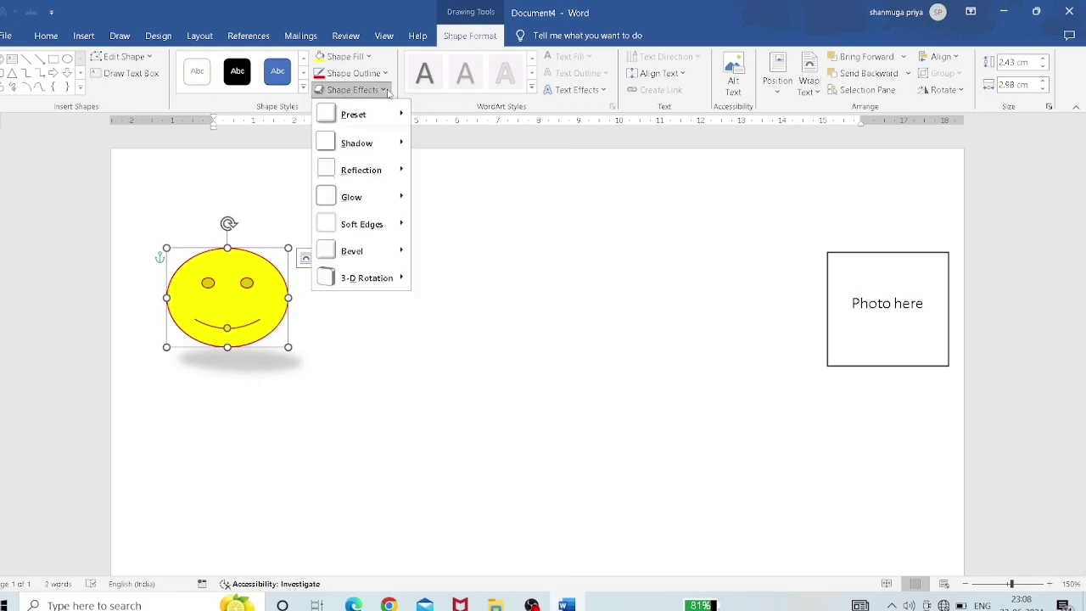
mouse_move(402, 141)
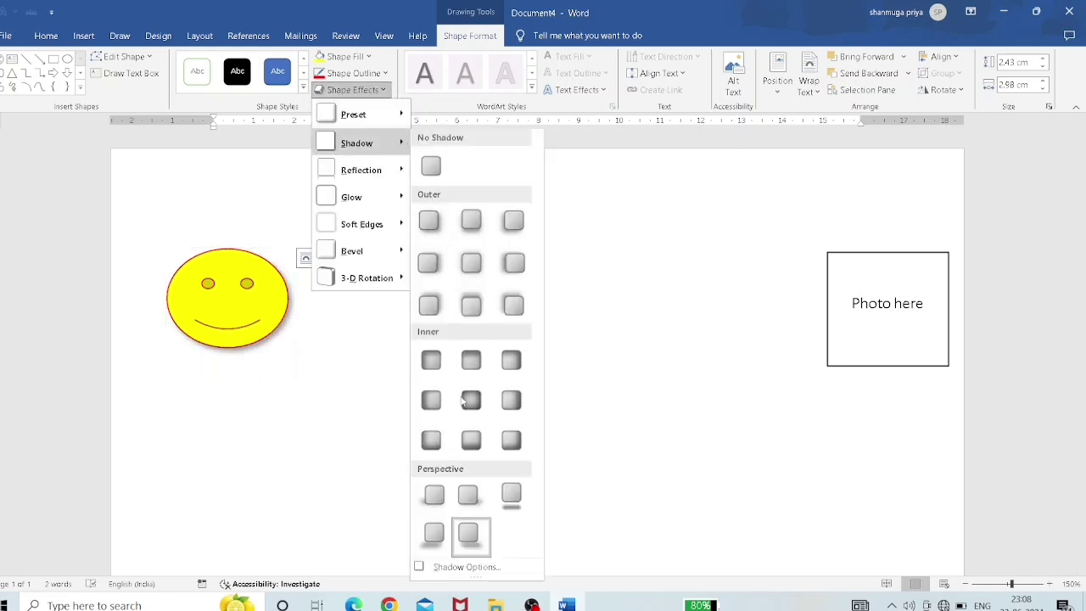
left_click(455, 573)
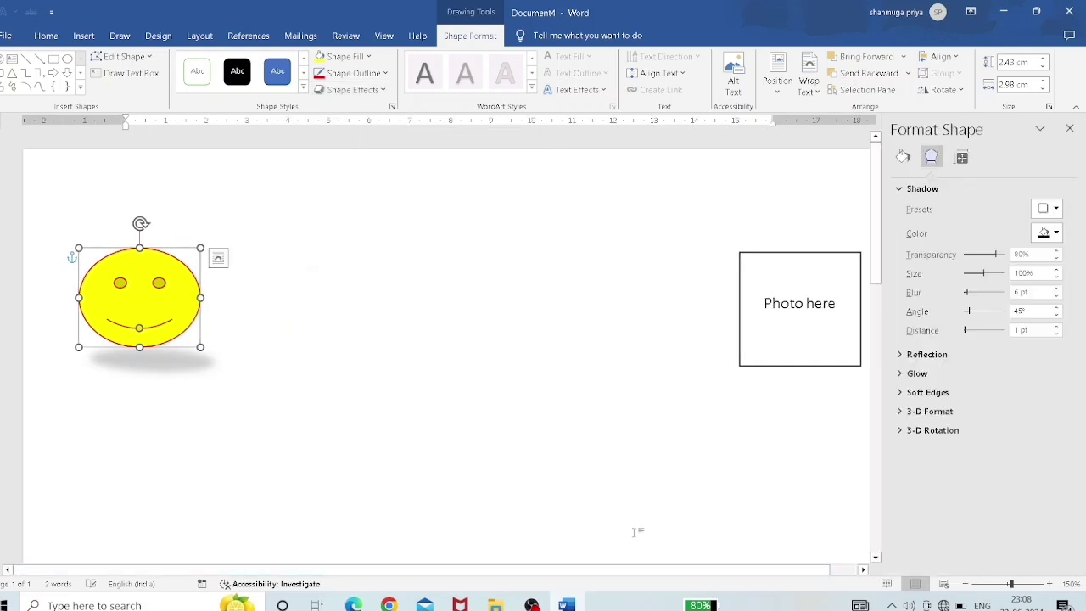
left_click(1056, 234)
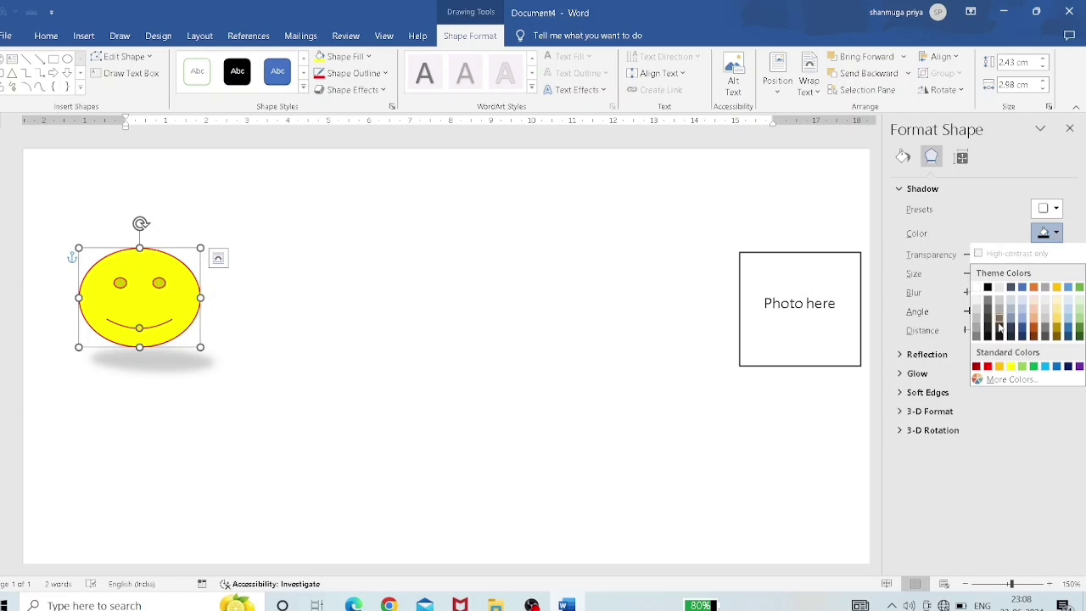
left_click(987, 374)
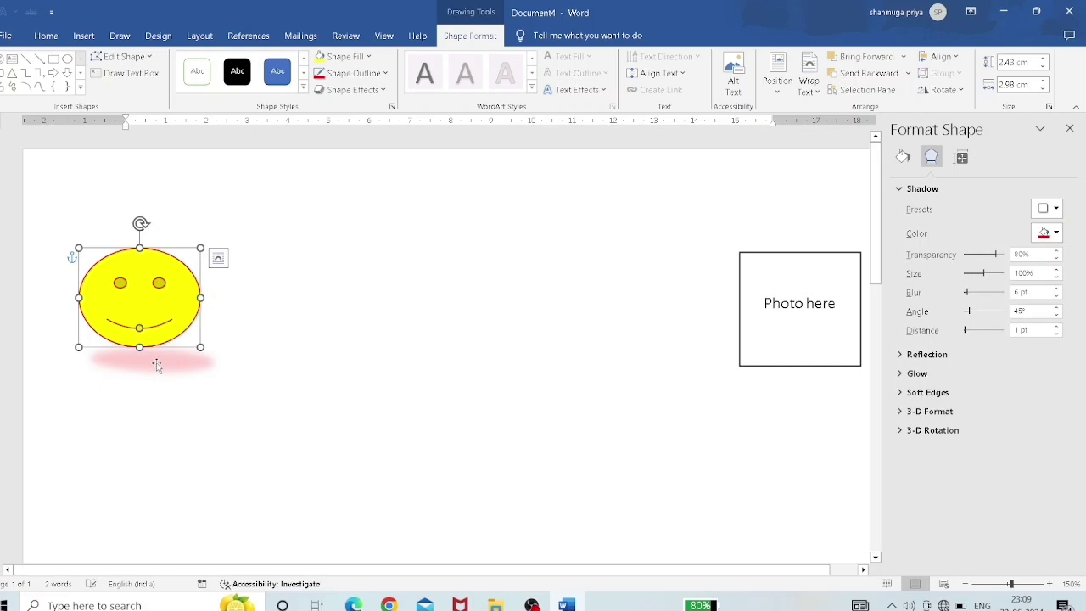
left_click(1070, 129)
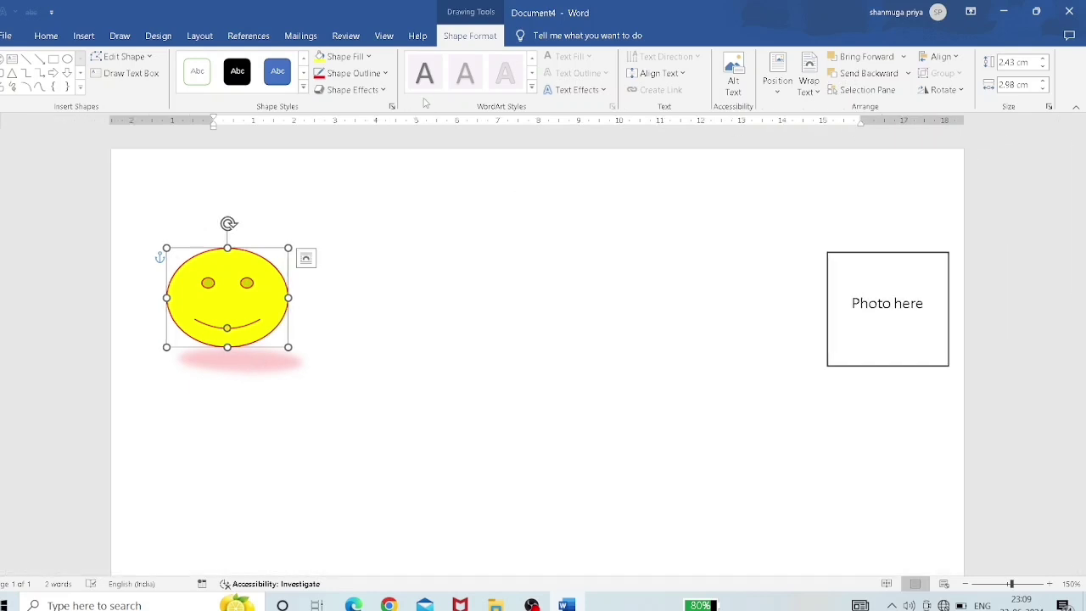
- Remove the shadow from the smiley face by choosing the no-shadow option
left_click(378, 90)
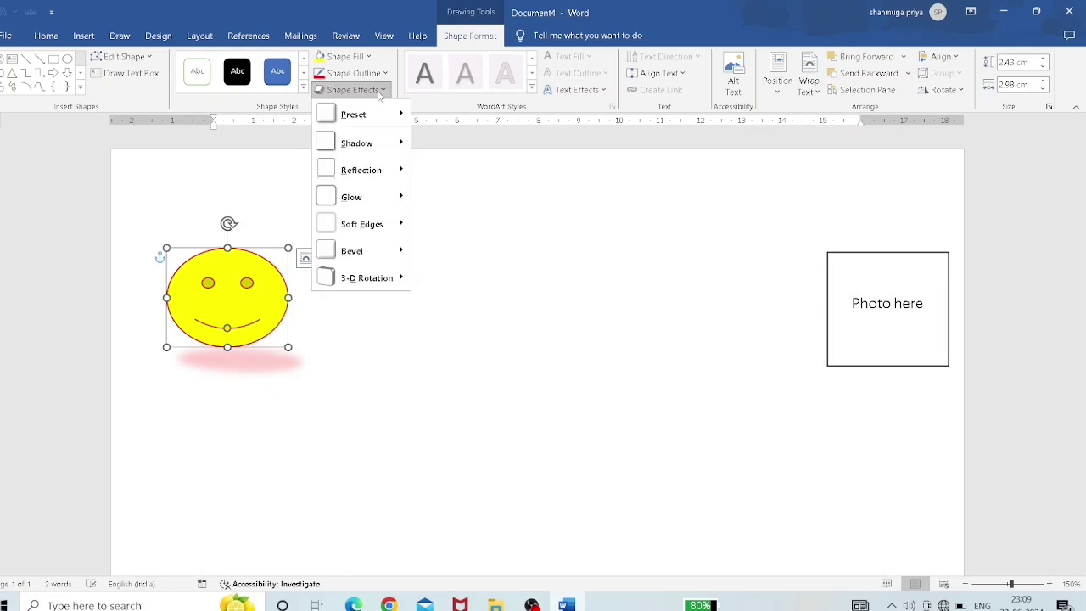
mouse_move(390, 148)
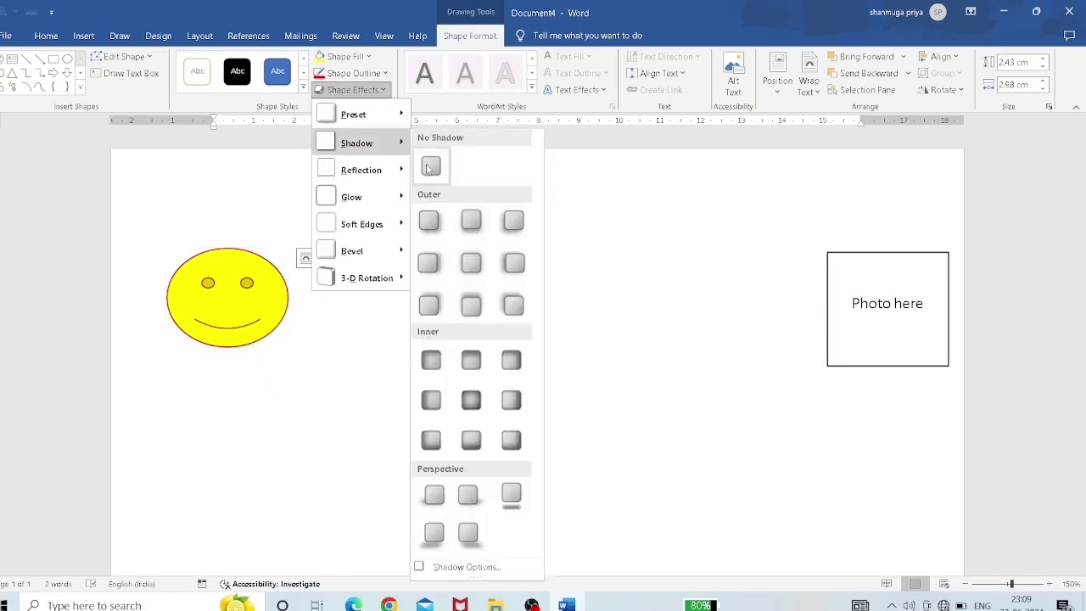
left_click(431, 167)
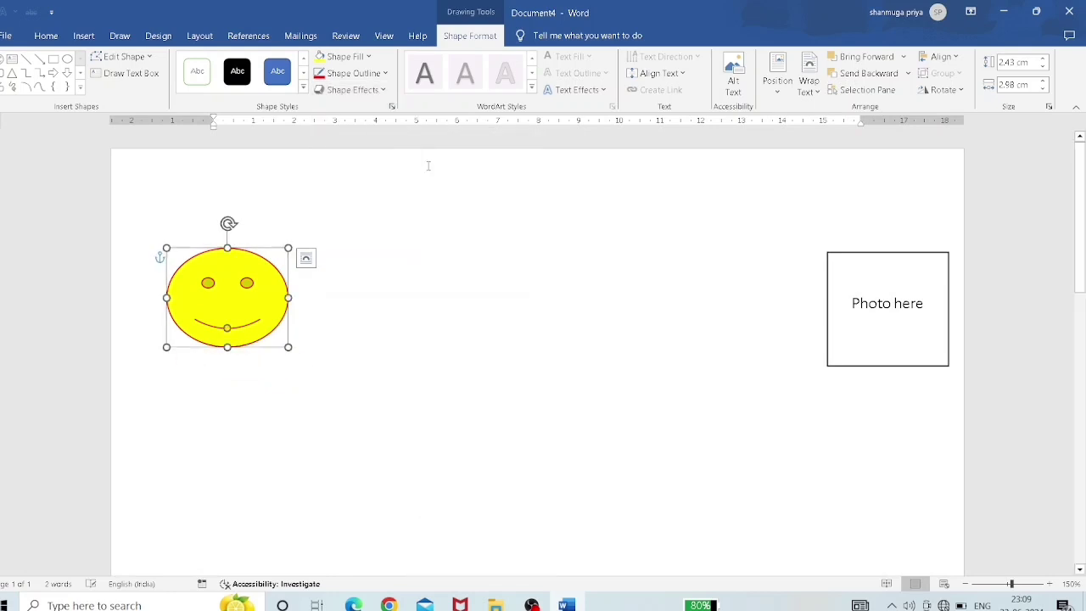
- Try a full reflection touching the underside of the smiley face and remove the reflection again
left_click(379, 88)
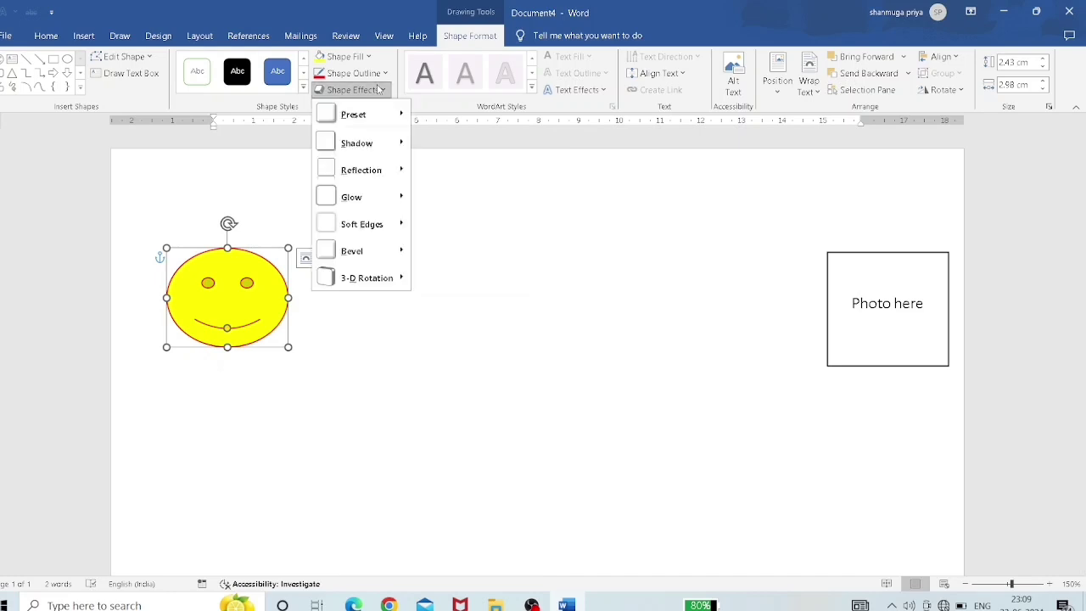
mouse_move(391, 173)
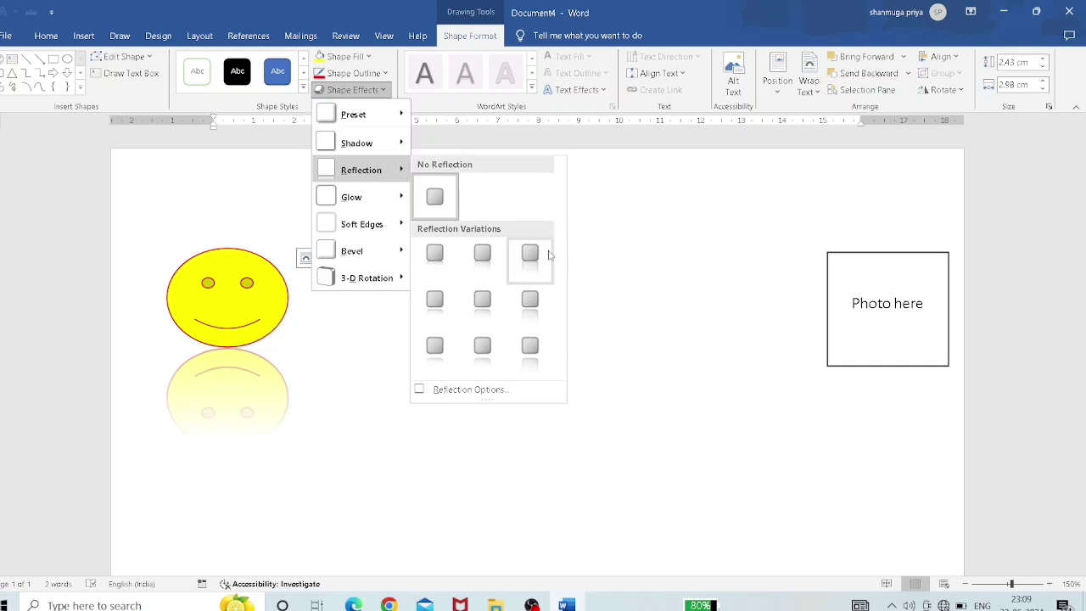
left_click(529, 298)
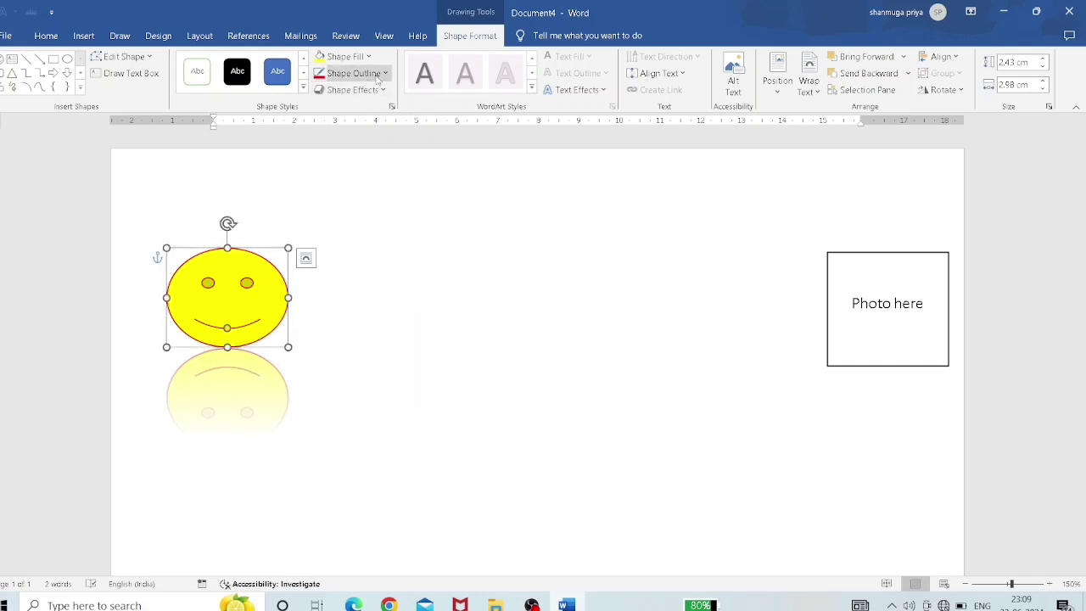
left_click(352, 89)
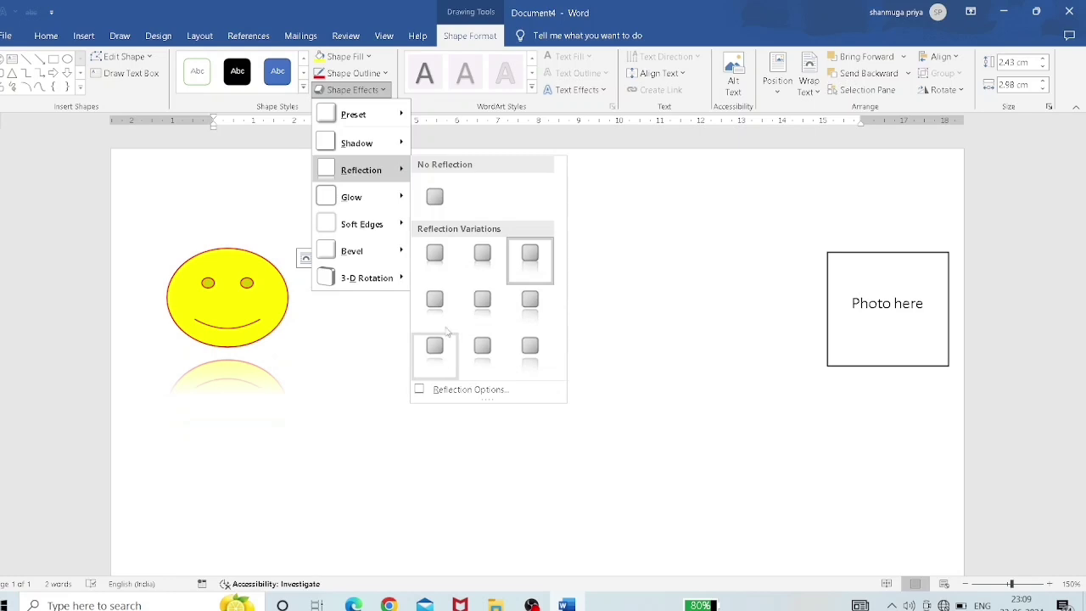
left_click(434, 196)
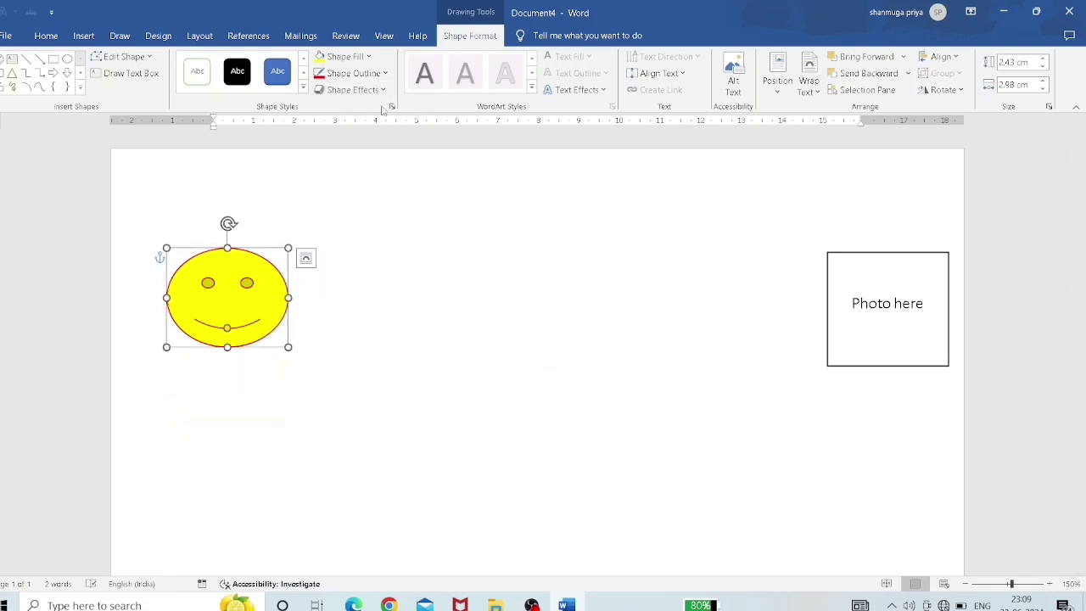
- Try the largest blue glow variation around the smiley face and remove the glow again
left_click(354, 90)
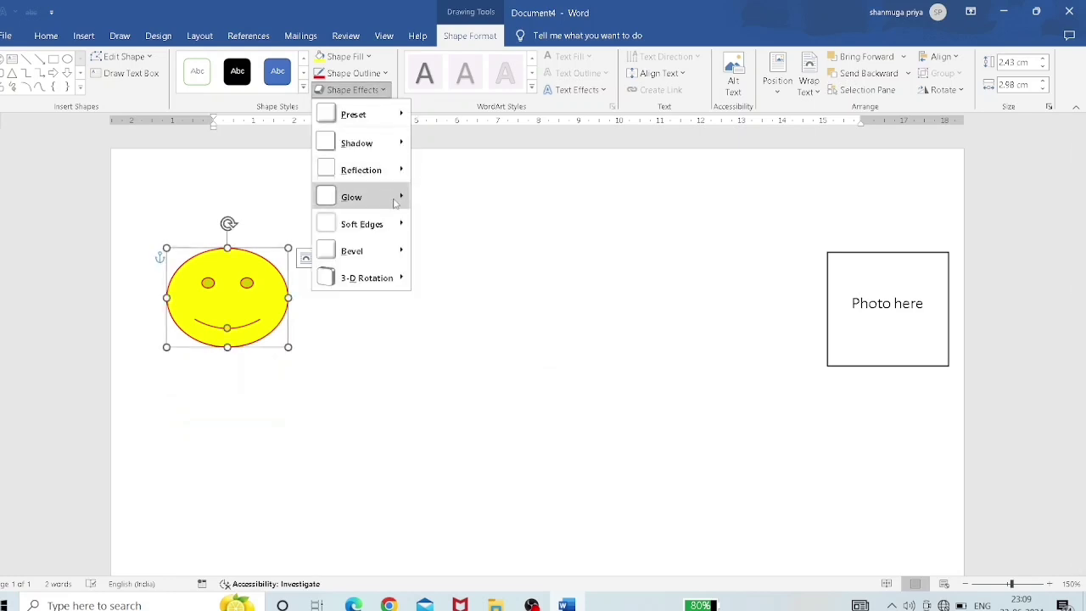
mouse_move(395, 202)
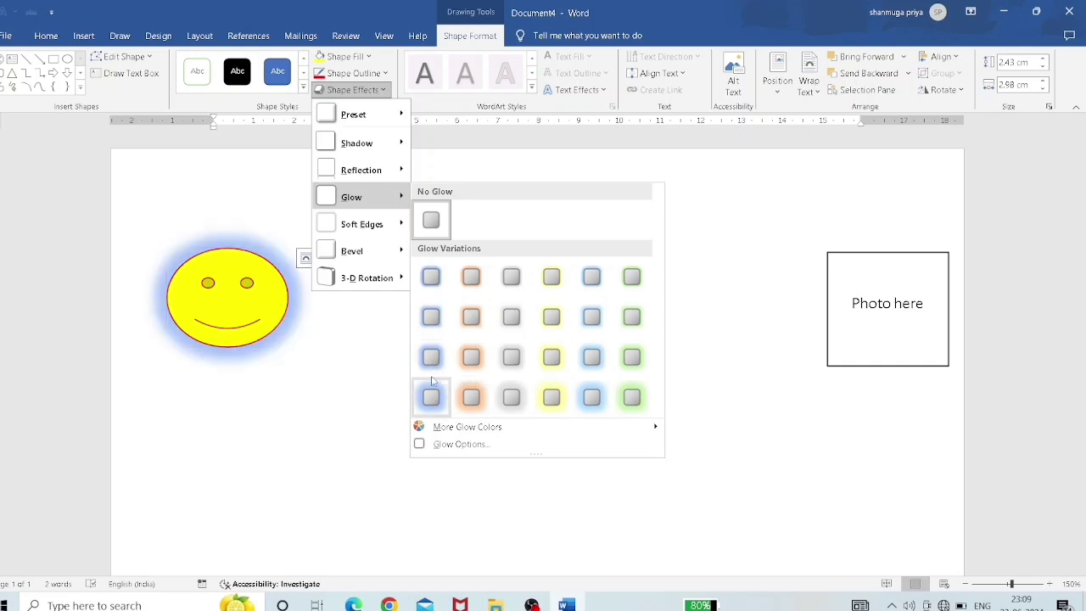
left_click(430, 392)
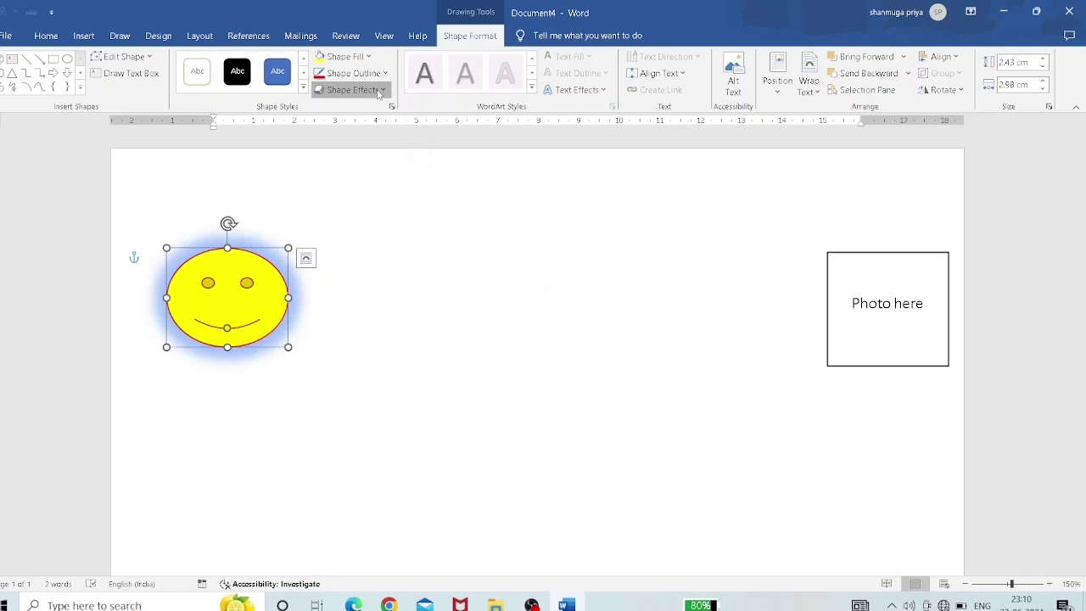
left_click(350, 89)
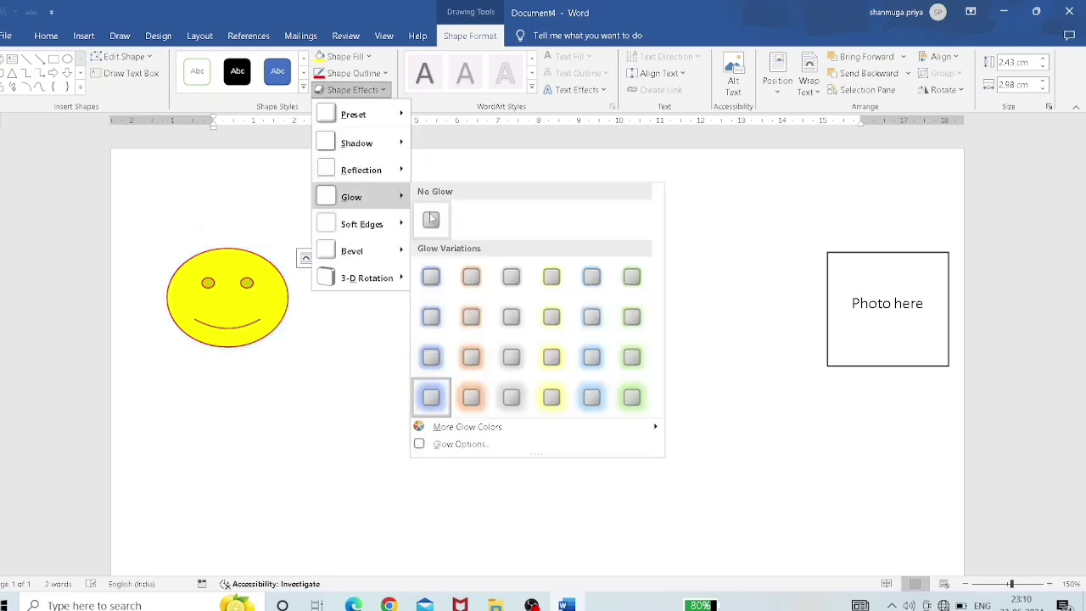
left_click(431, 219)
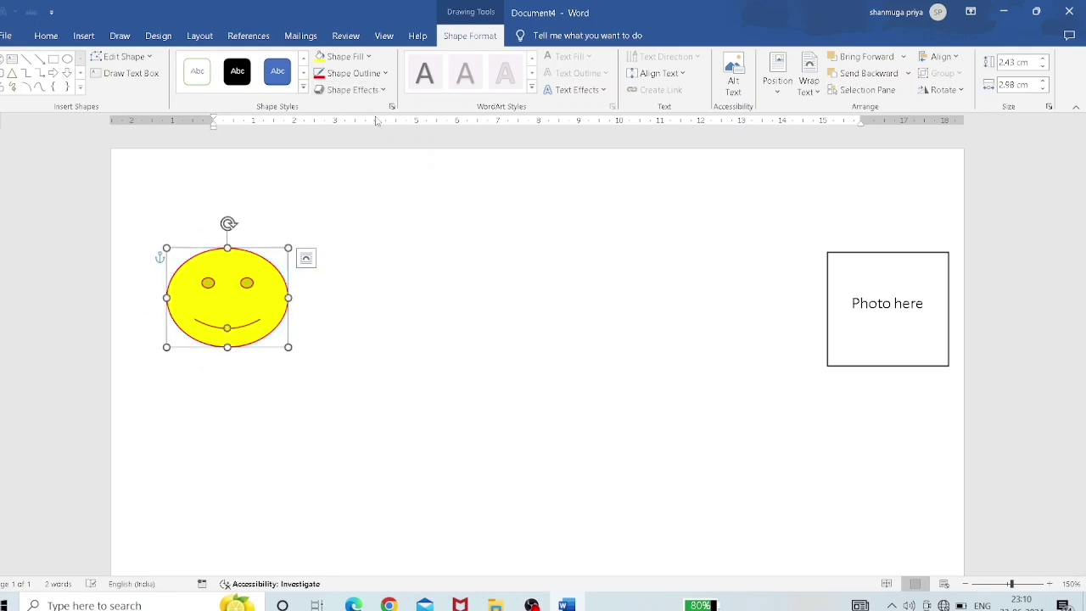
left_click(380, 91)
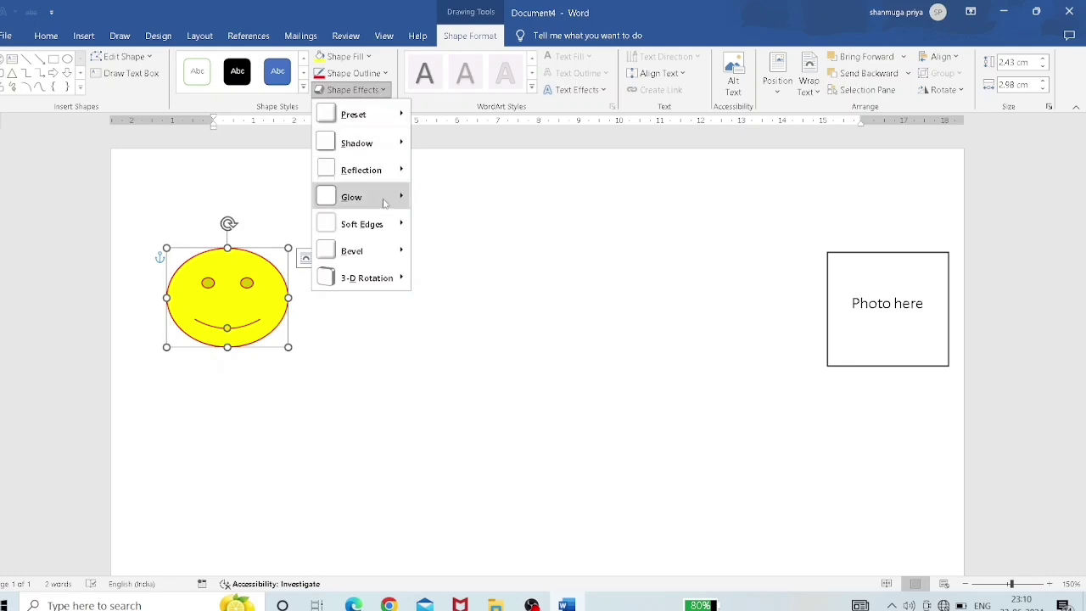
mouse_move(396, 224)
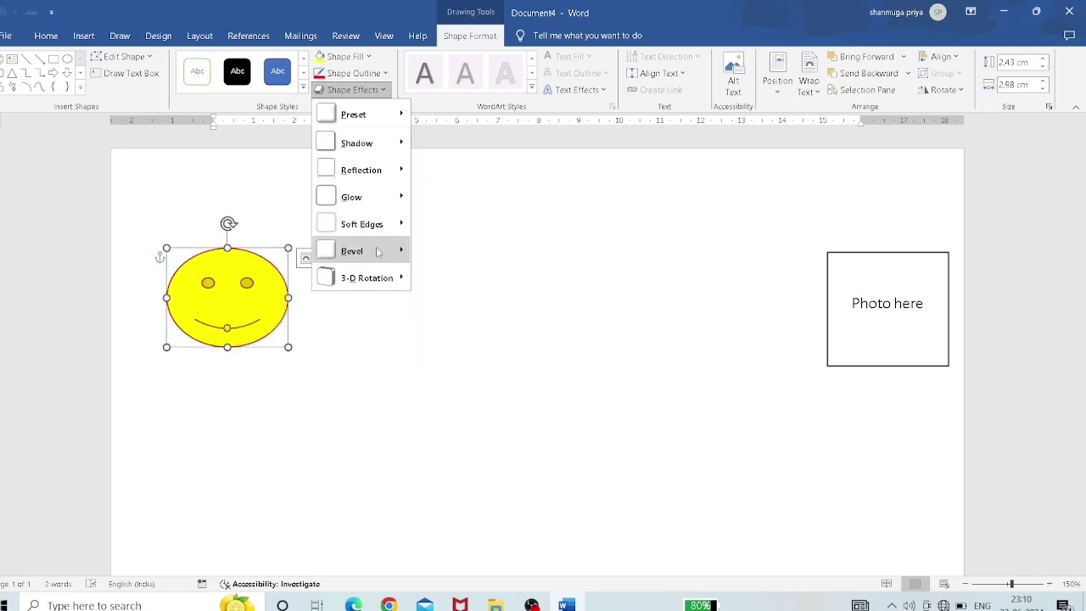
mouse_move(378, 251)
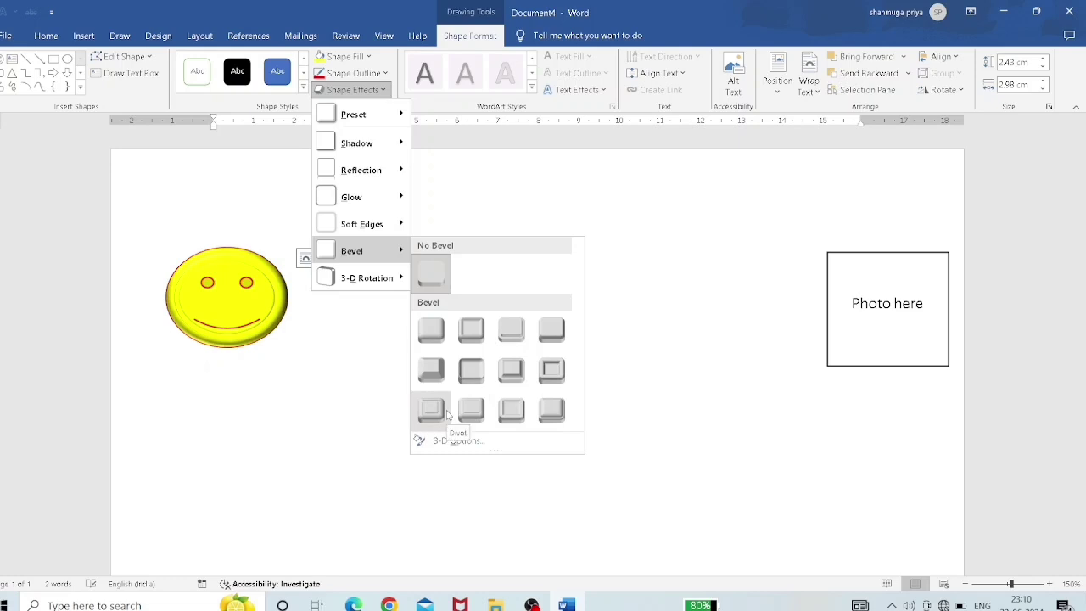
left_click(331, 389)
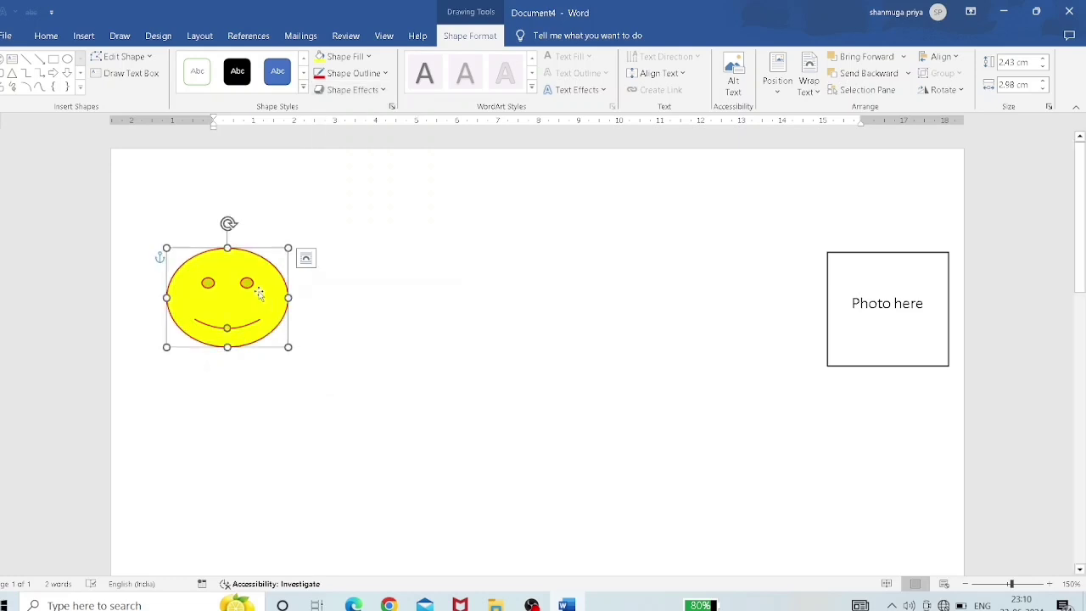
- Delete the smiley face and draw an oval about 2.2 cm wide and 1.9 cm high in its place
key("Delete")
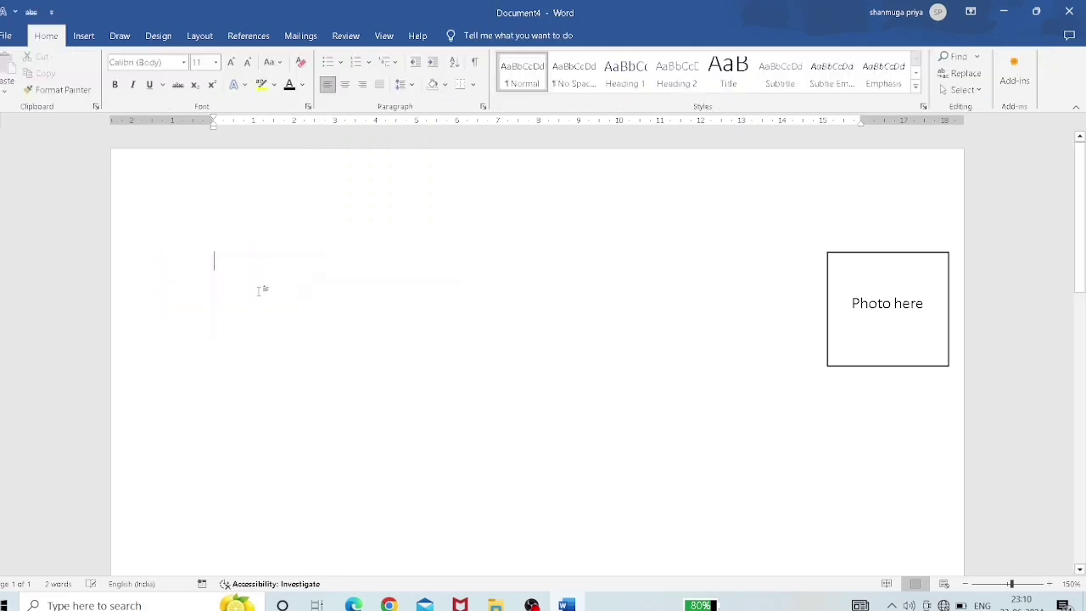
left_click(84, 38)
left_click(179, 73)
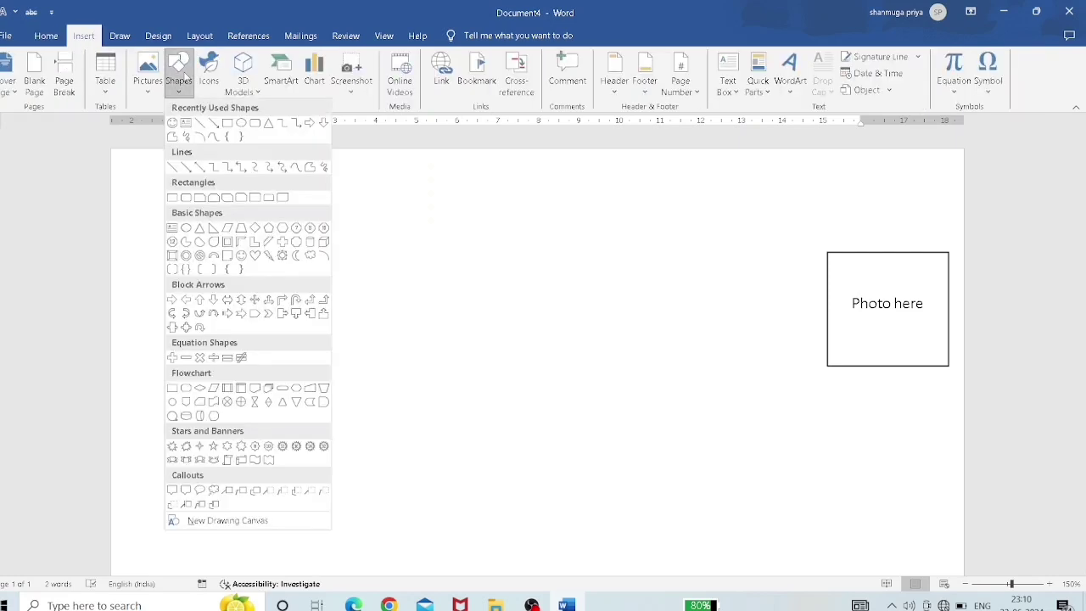
left_click(241, 123)
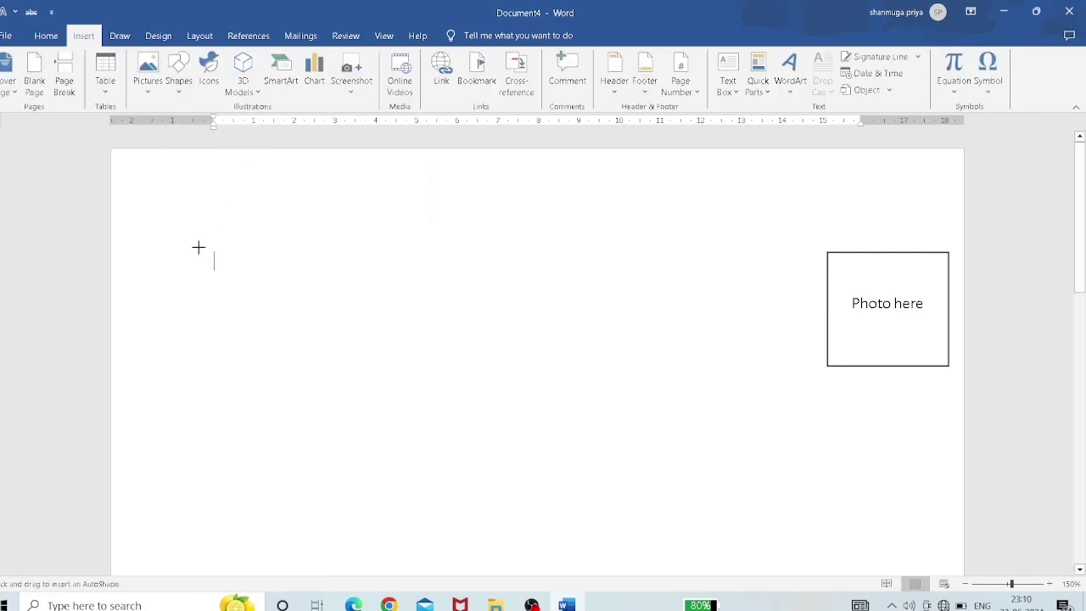
left_click_drag(193, 253, 285, 330)
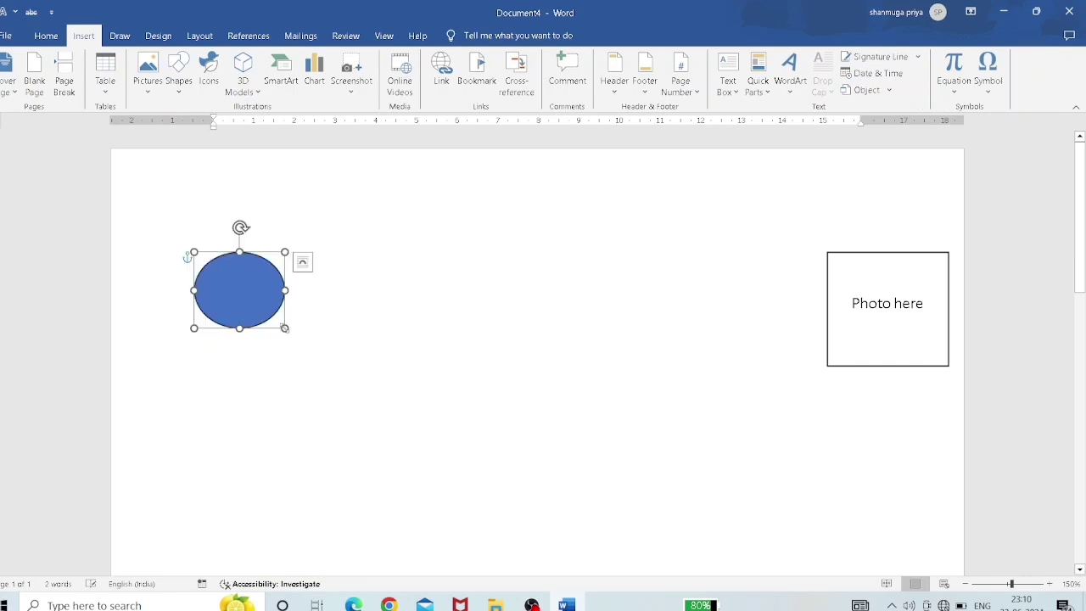
- Add the text "1" inside the blue oval and enlarge it to 21 pt
right_click(235, 288)
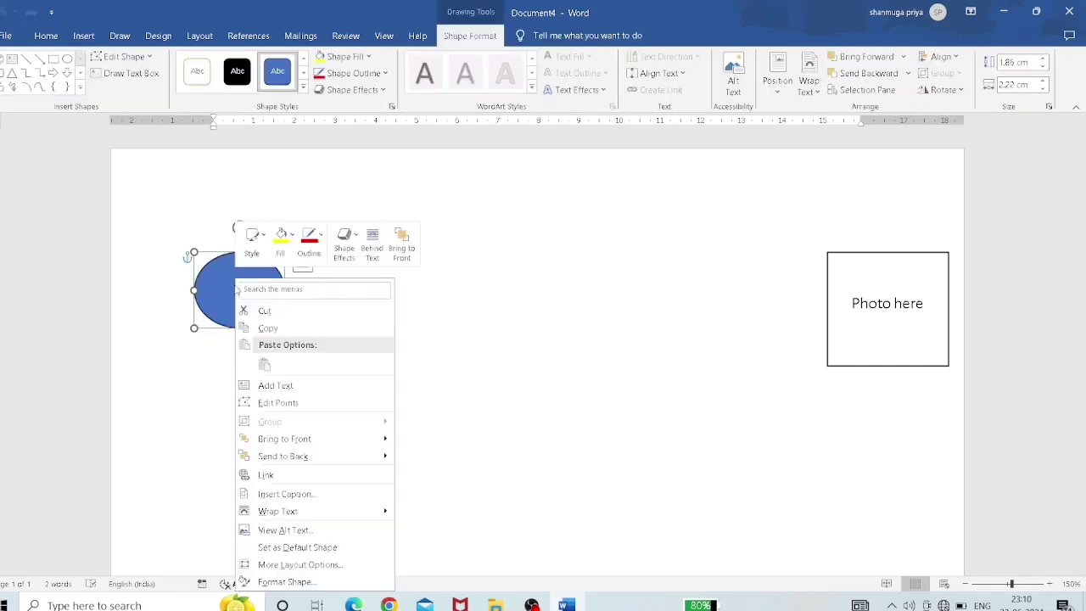
left_click(285, 385)
type("1")
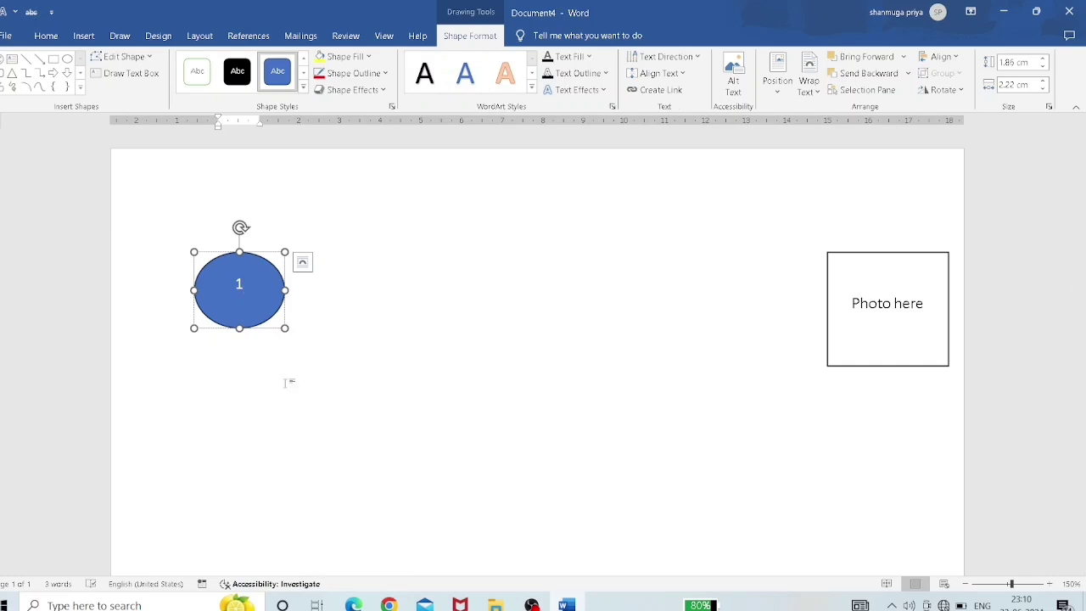
key("ctrl+a")
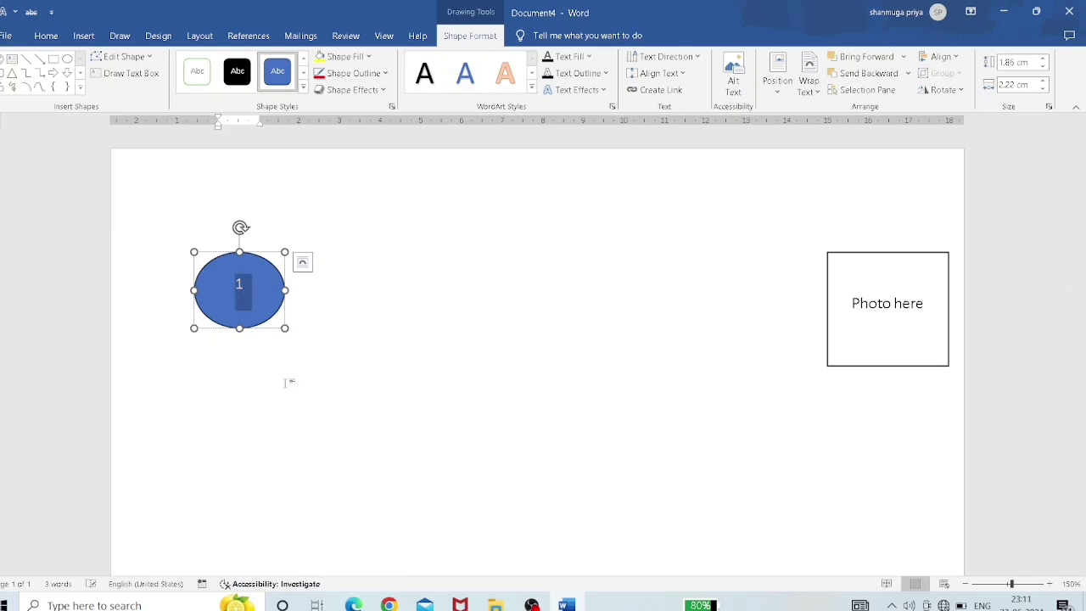
key("ctrl+bracketright")
key("ctrl+bracketright")
key("ctrl+bracketright")
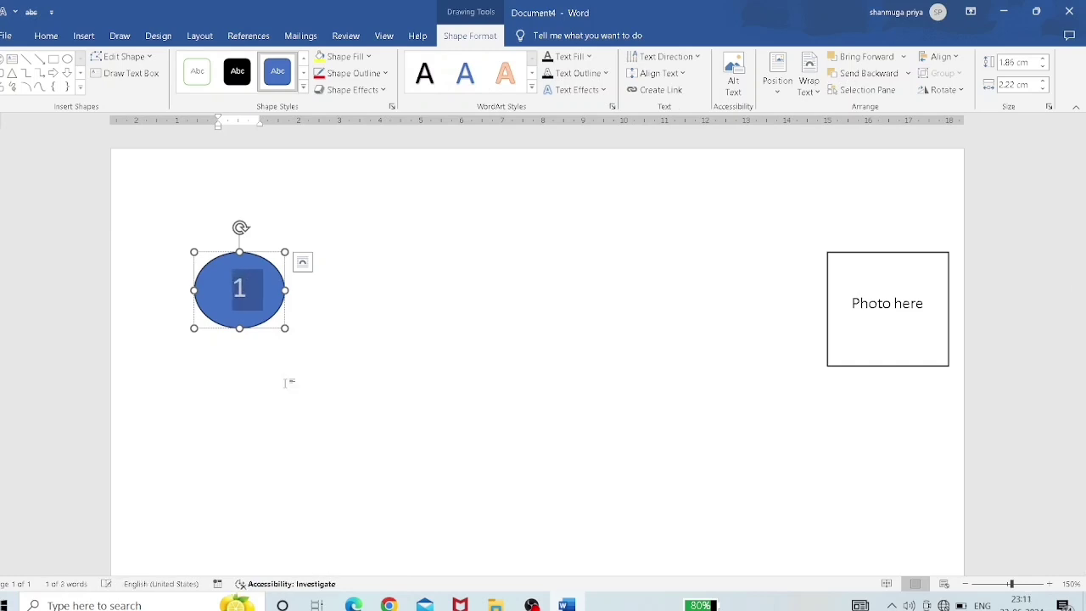
- Set the font colour of the "1" in the oval to standard red
left_click(46, 36)
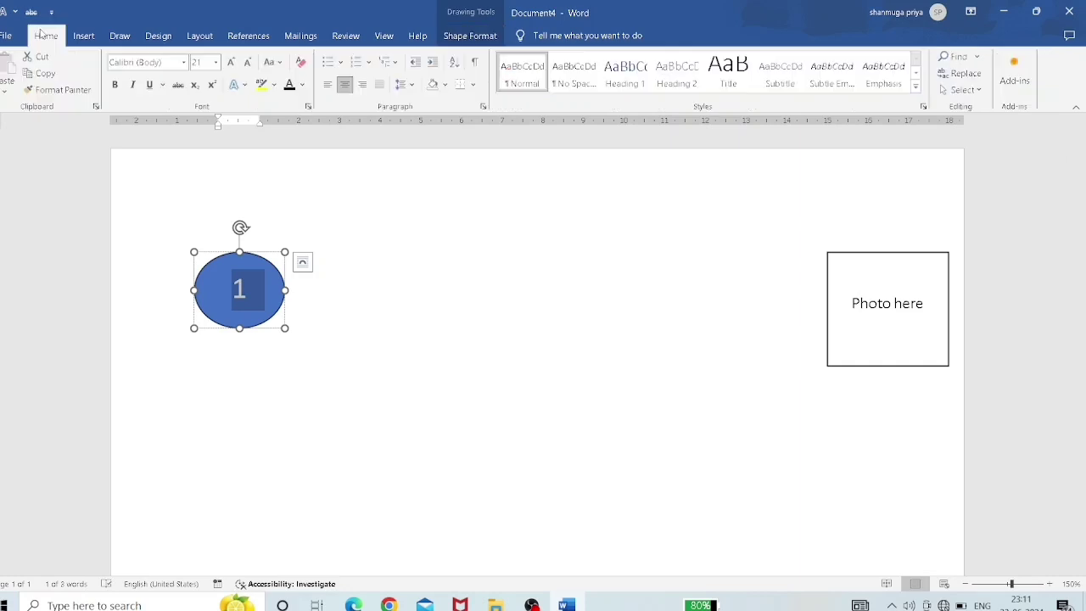
left_click(302, 86)
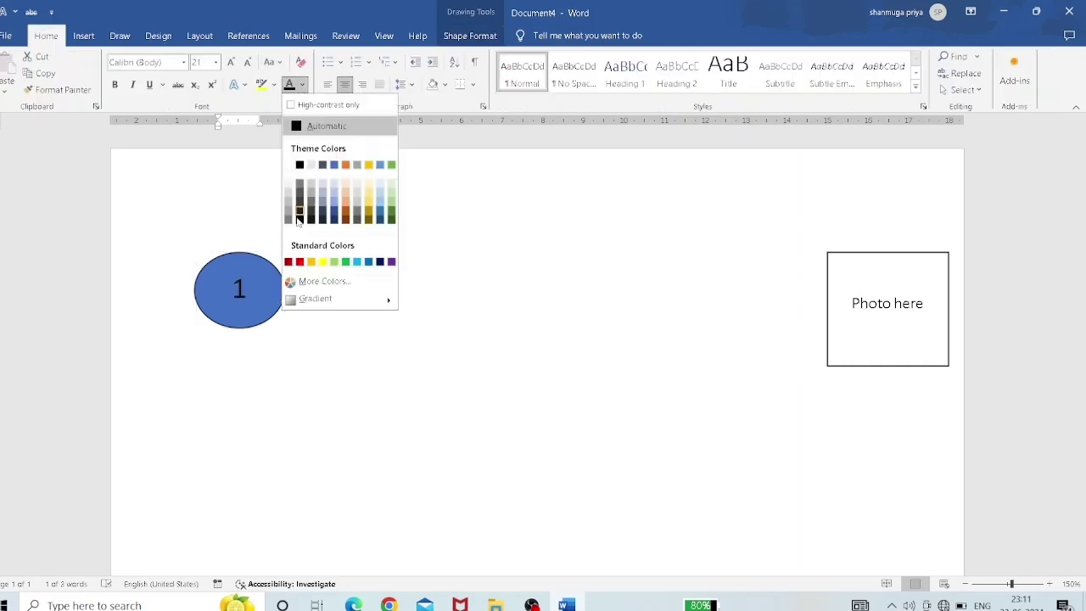
left_click(298, 262)
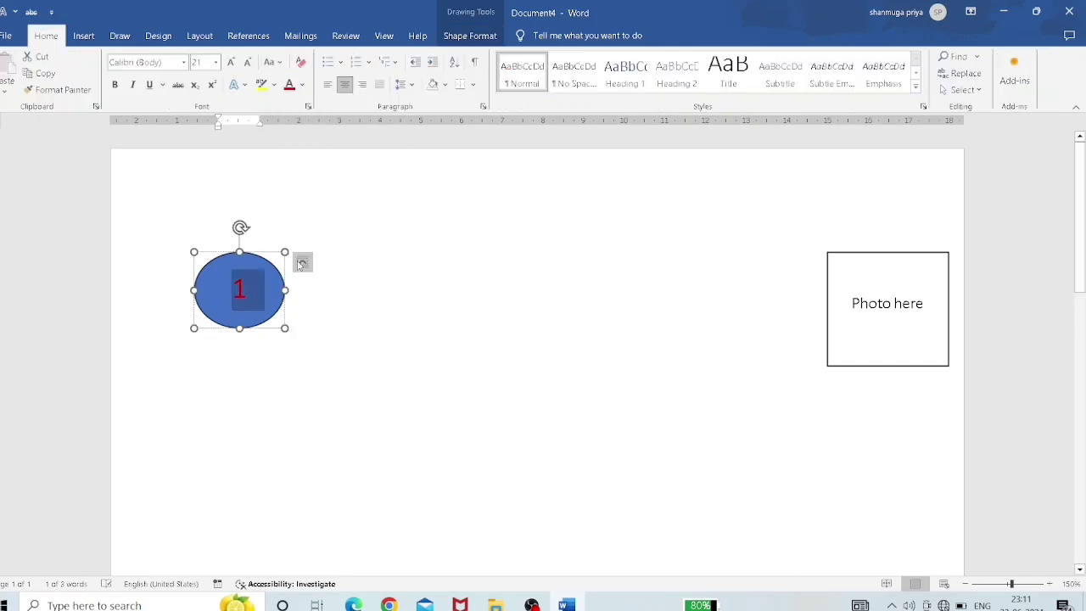
left_click(465, 37)
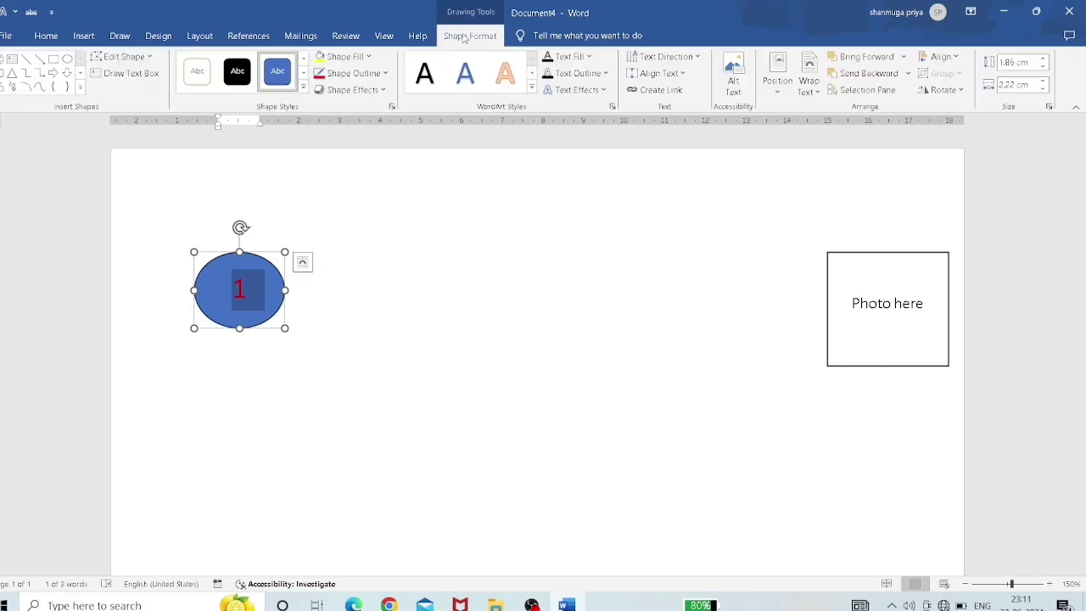
- Fill the oval containing the "1" with the light grey theme colour and give it a darker grey outline
left_click(367, 56)
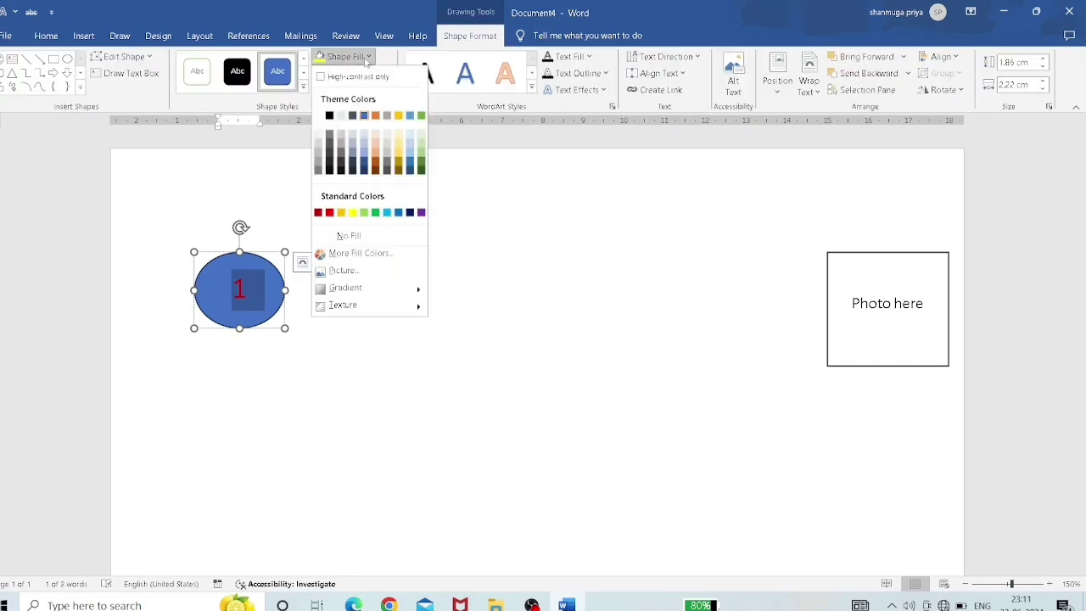
left_click(341, 117)
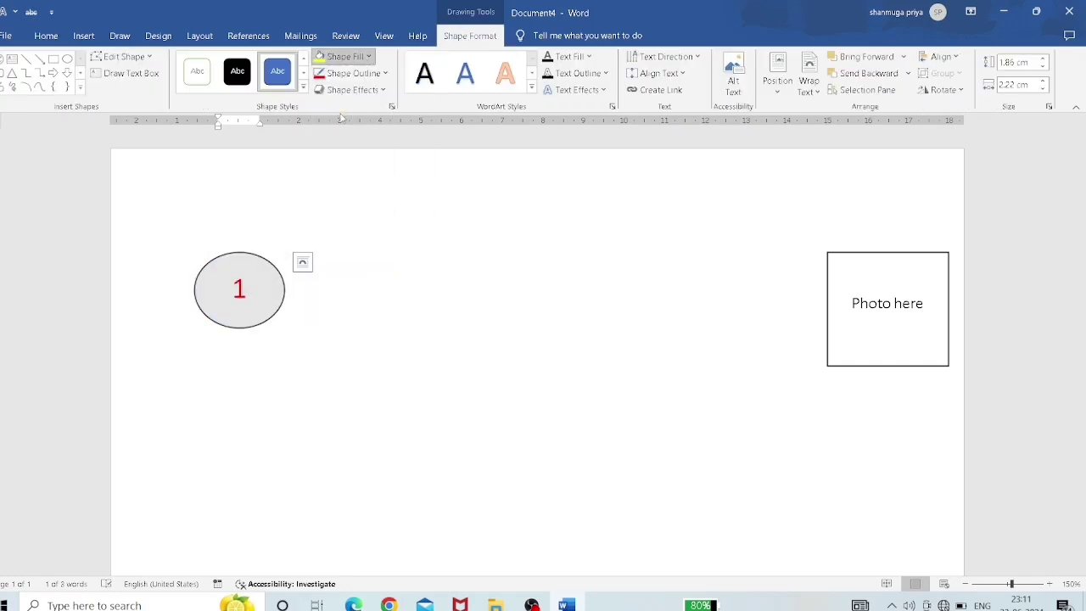
left_click(381, 74)
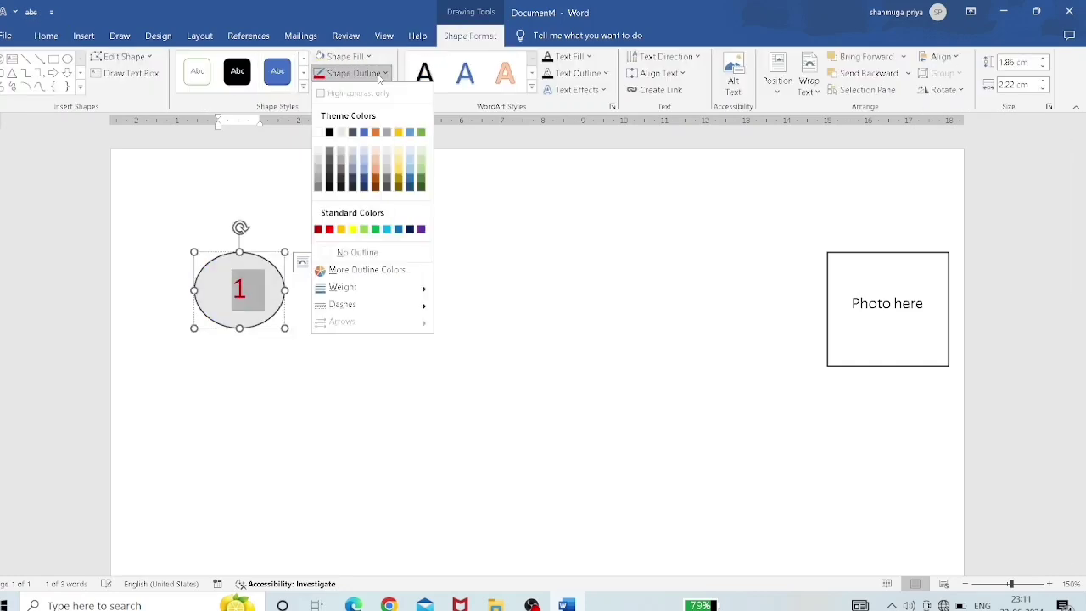
left_click(341, 161)
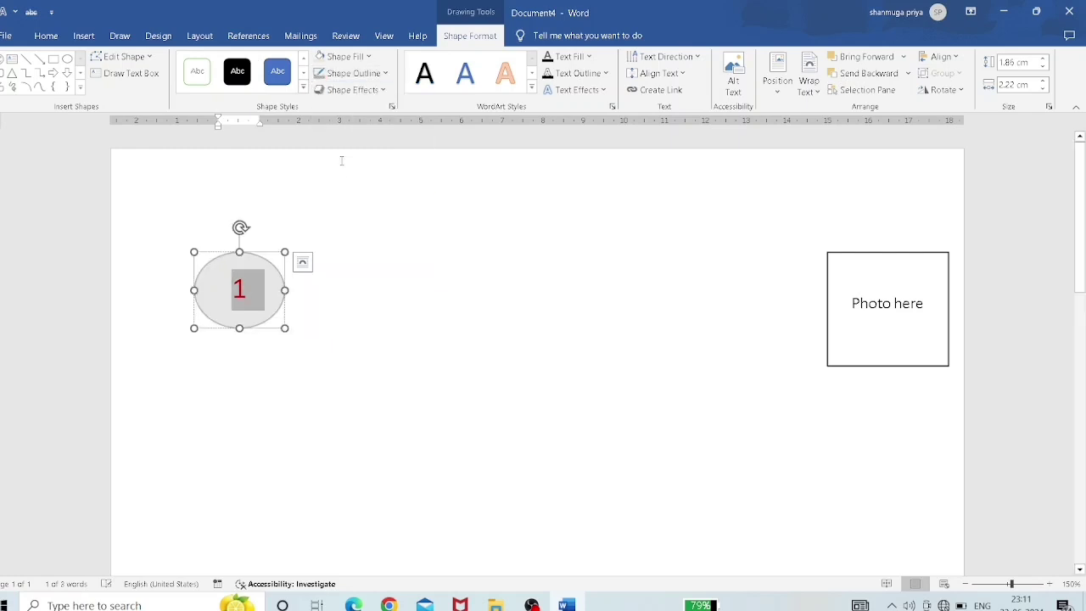
- Try the last preset bevel style on the grey oval and remove the bevel again
left_click(378, 92)
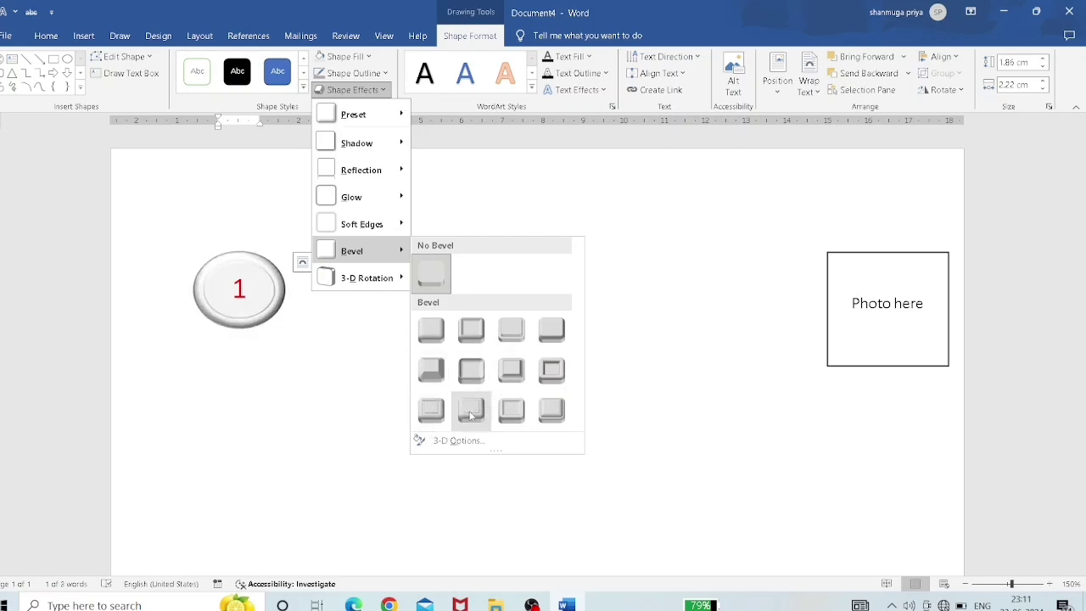
left_click(563, 414)
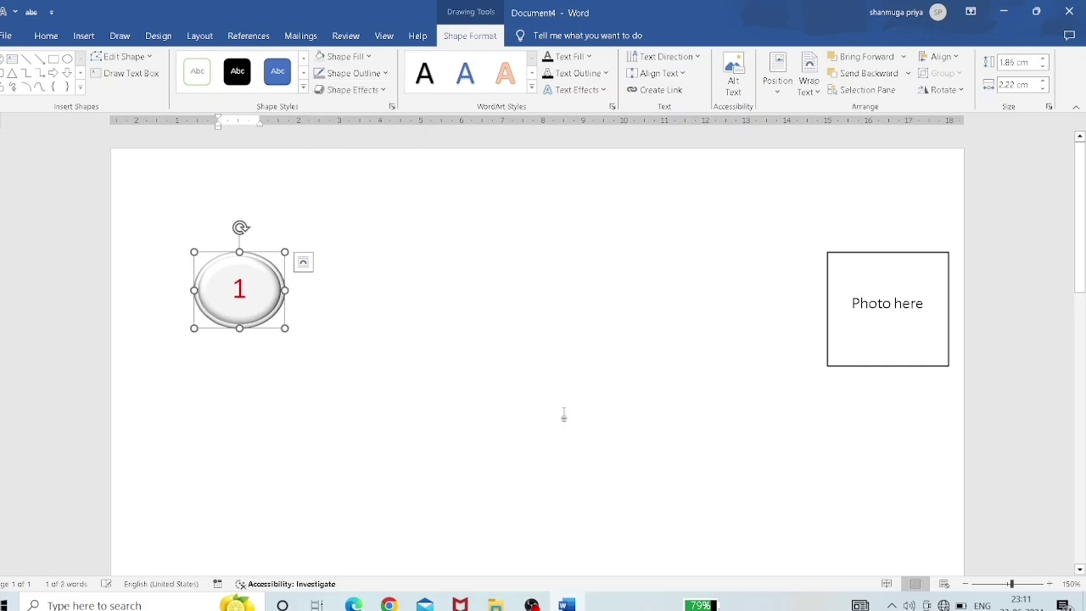
left_click(348, 90)
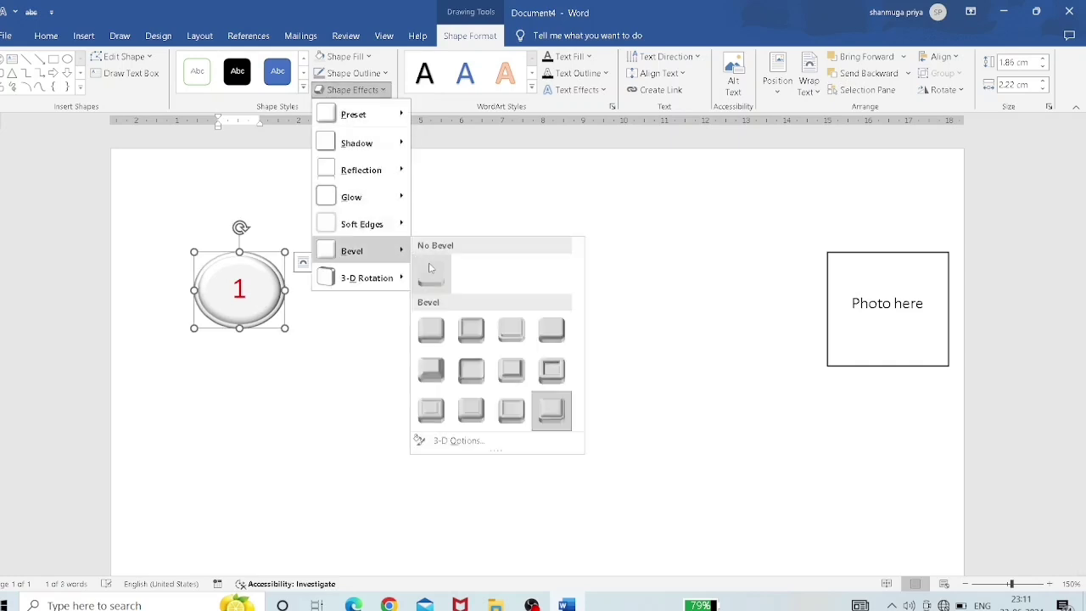
left_click(430, 268)
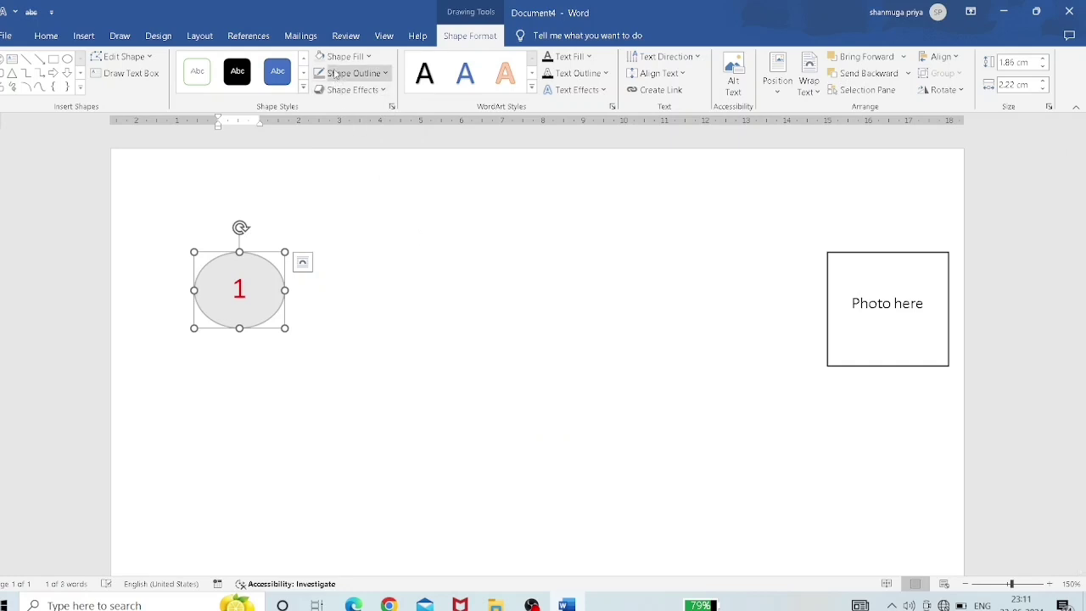
- Examine the parallel, perspective and oblique 3-D rotation presets available for the oval
left_click(348, 90)
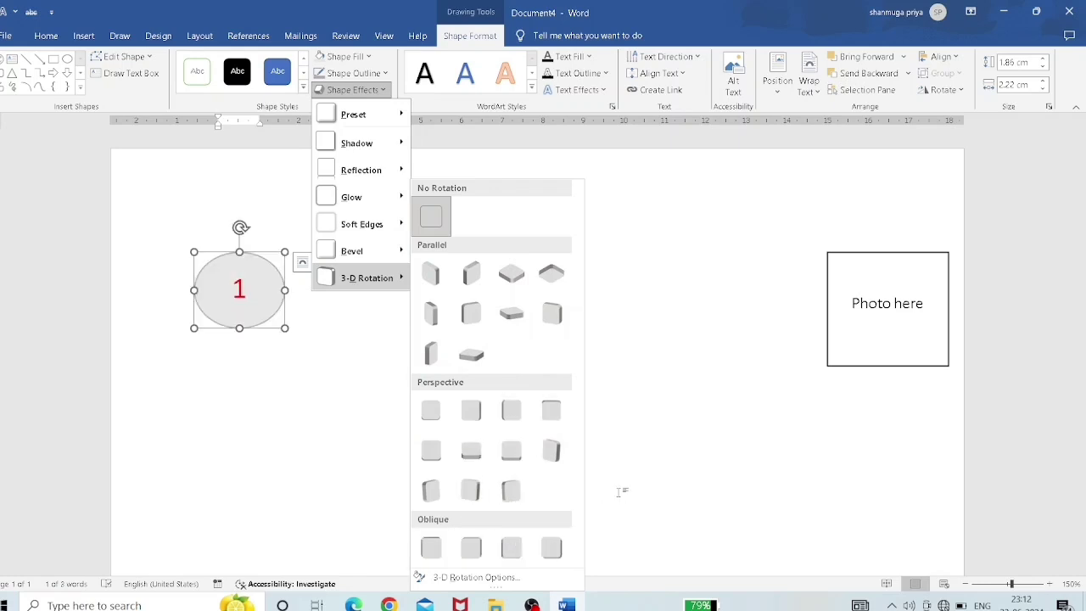
key("Escape")
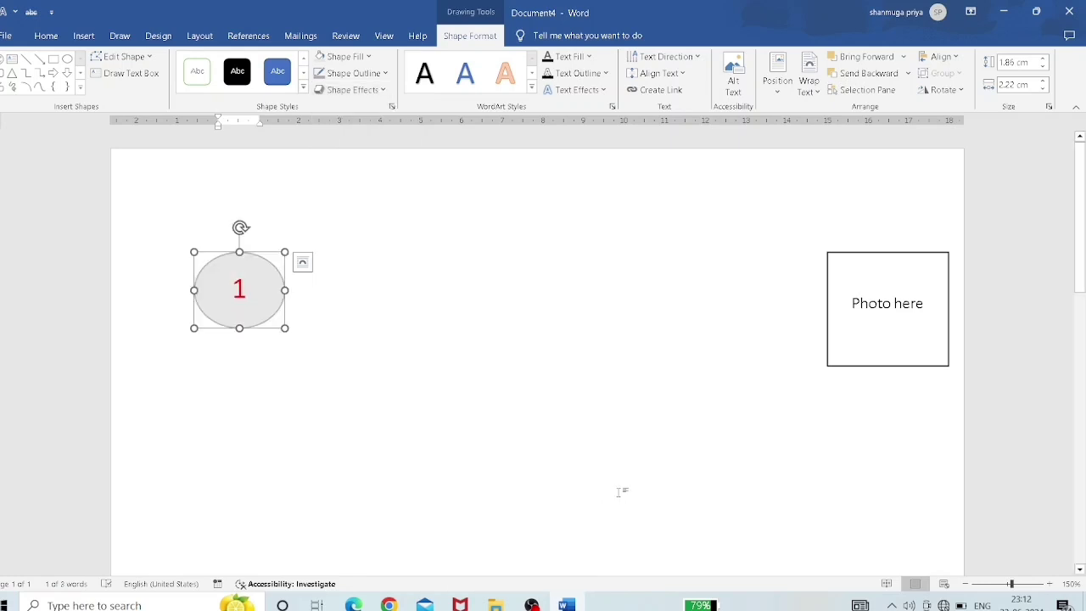
- Begin inserting another object into the document
left_click(78, 37)
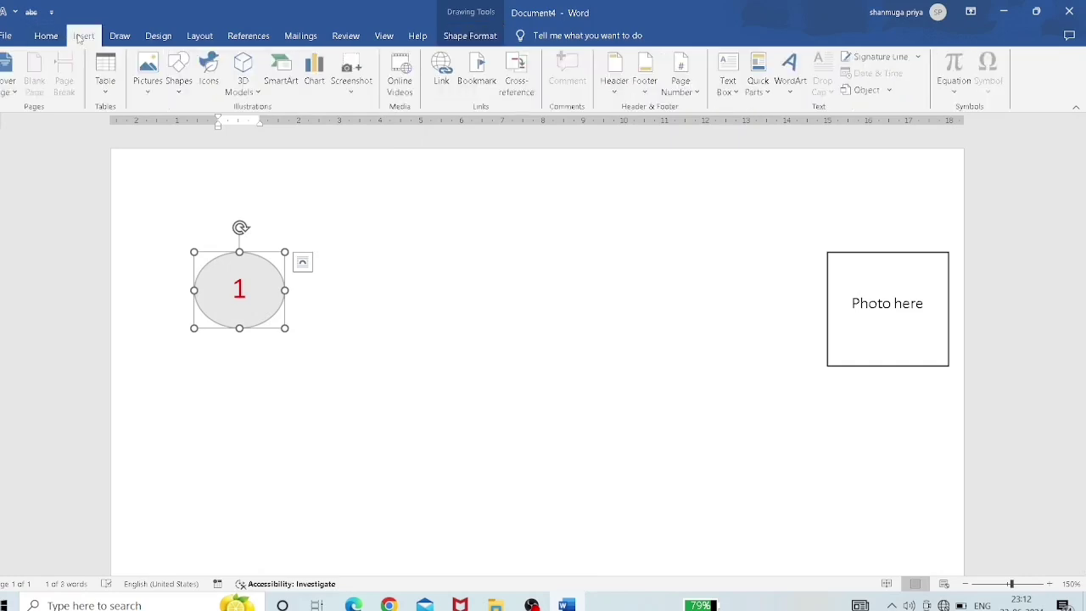